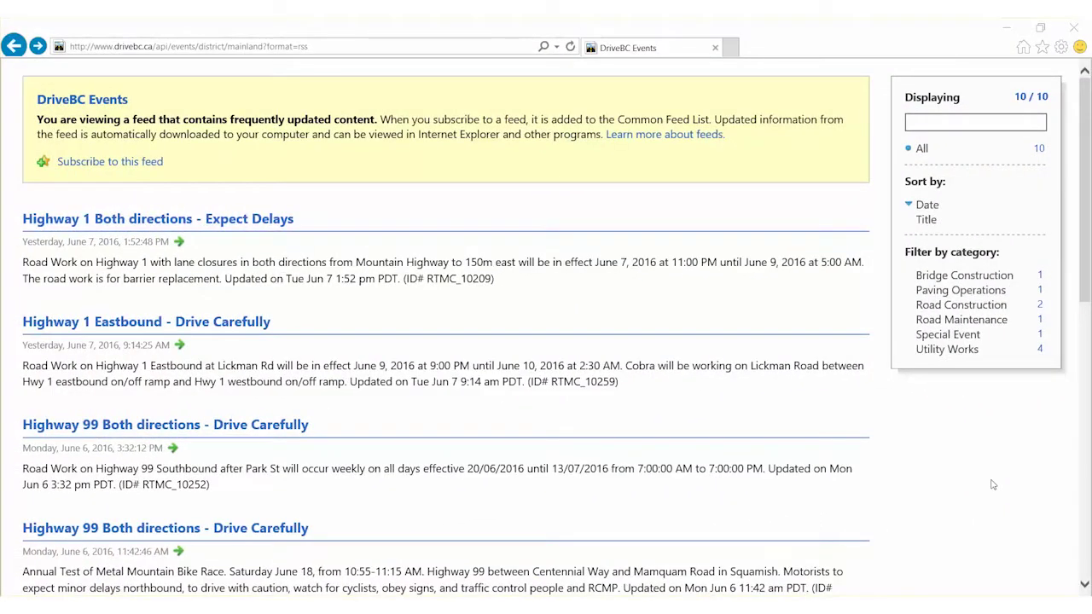
Scroll through the DriveBC Events feed in Internet Explorer to review its items.
{"action": "scroll", "coordinate": [878, 474], "scroll_direction": "down", "scroll_amount": 5}
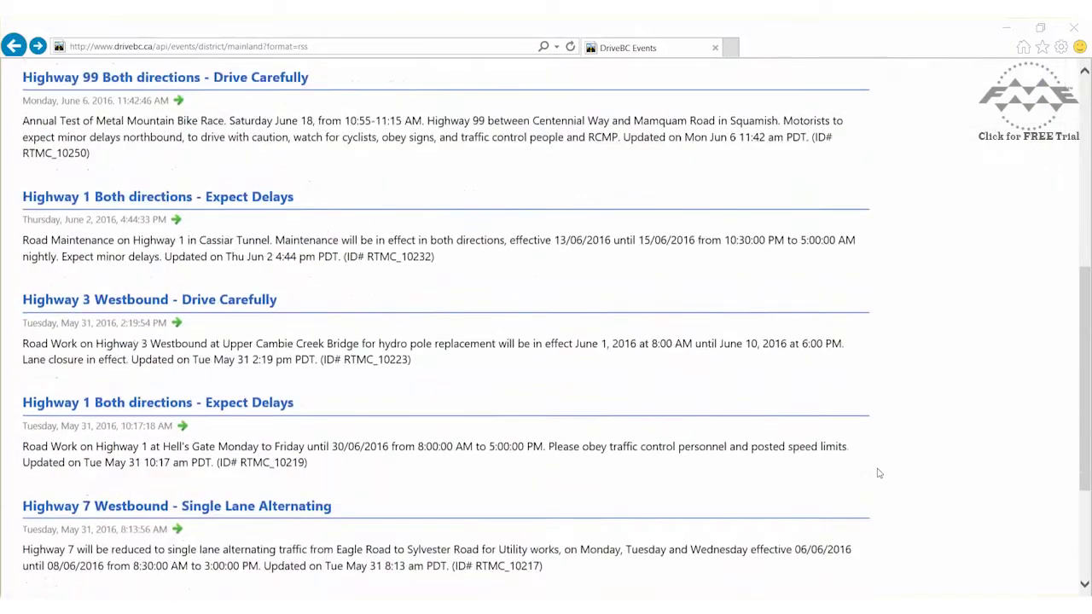
{"action": "scroll", "coordinate": [878, 474], "scroll_direction": "up", "scroll_amount": 6}
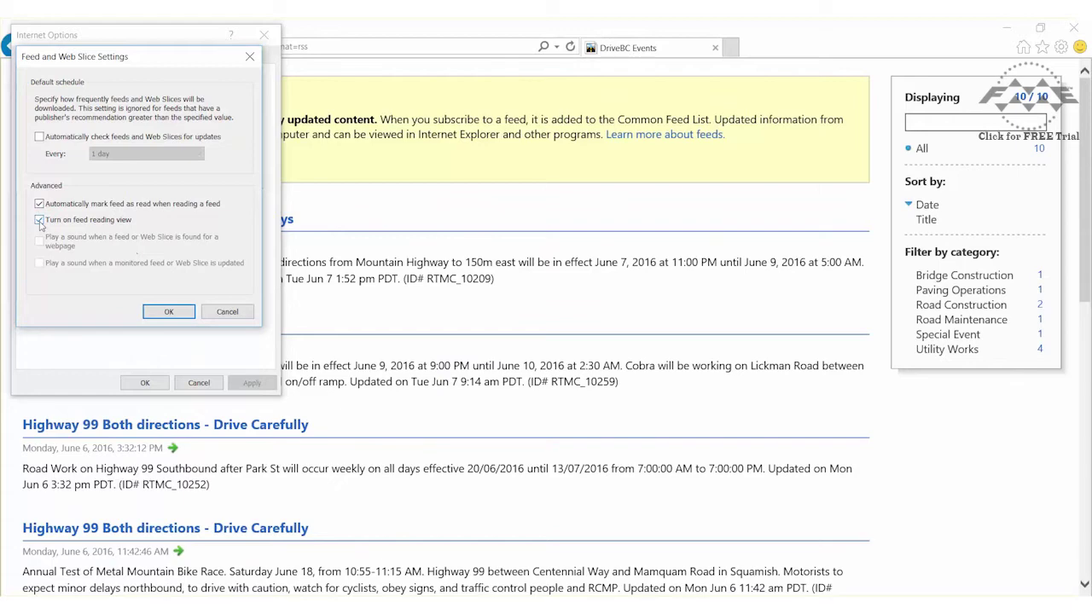
Turn off feed reading view and reload the DriveBC feed address to show raw RSS XML.
{"action": "left_click", "coordinate": [39, 220]}
{"action": "left_click", "coordinate": [169, 311]}
{"action": "left_click", "coordinate": [145, 382]}
{"action": "left_click", "coordinate": [437, 48]}
{"action": "key", "text": "ctrl+c"}
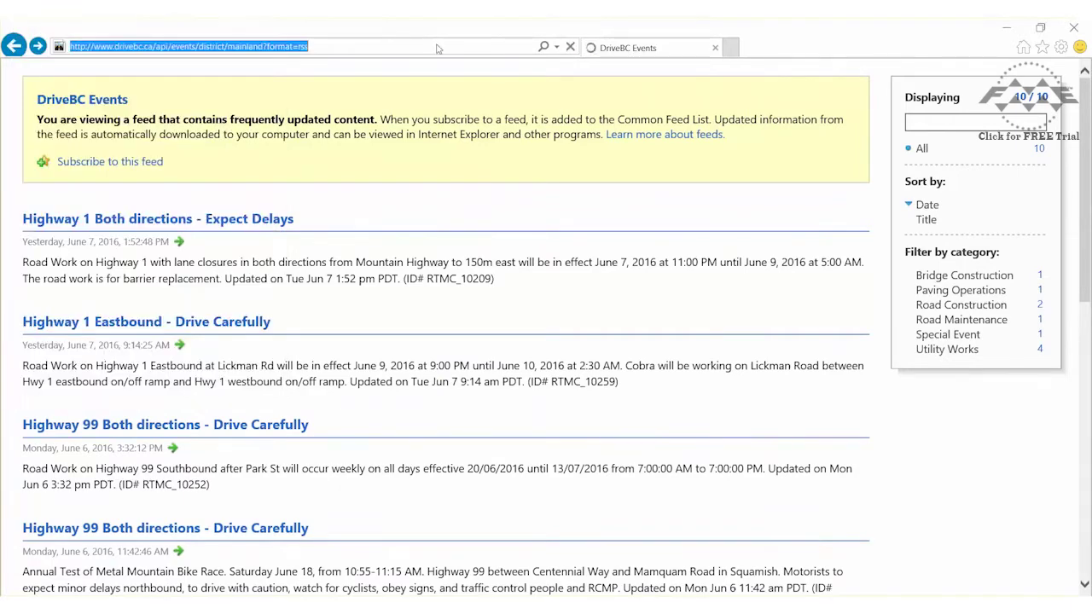
{"action": "key", "text": "Return"}
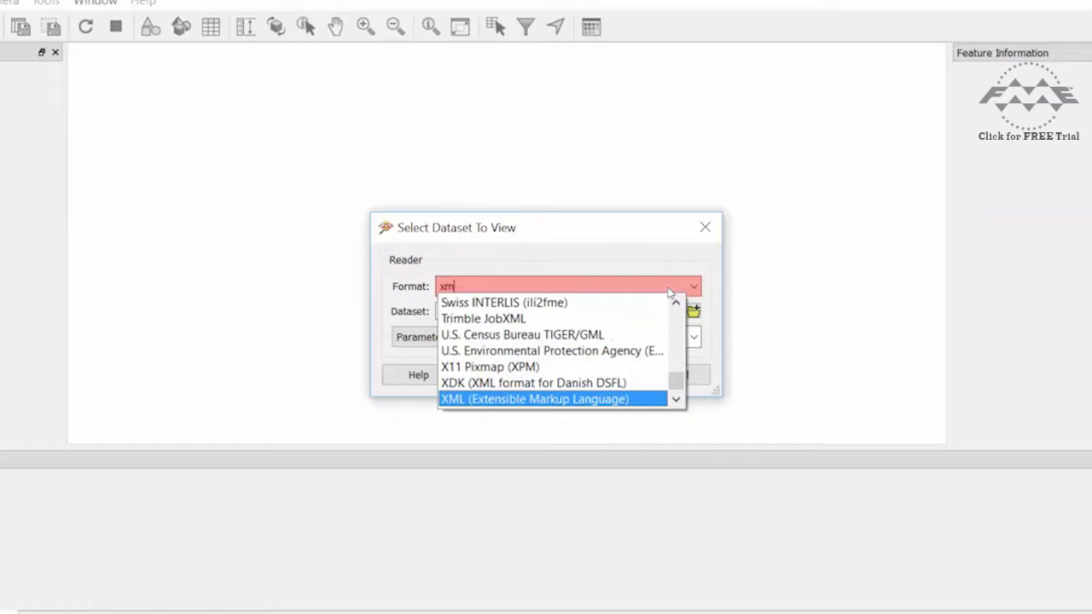
Choose XML (Extensible Markup Language), paste the DriveBC feed URL as the dataset, and open Parameters.
{"action": "type", "text": "l"}
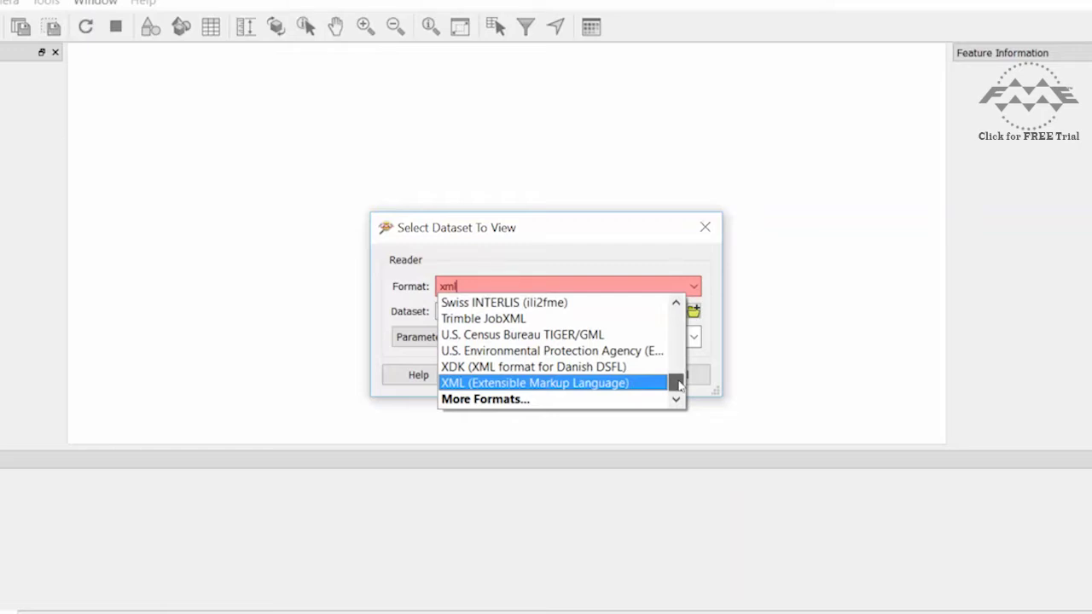
{"action": "left_click_drag", "start_coordinate": [679, 385], "coordinate": [624, 386]}
{"action": "left_click", "coordinate": [624, 384]}
{"action": "left_click", "coordinate": [592, 312]}
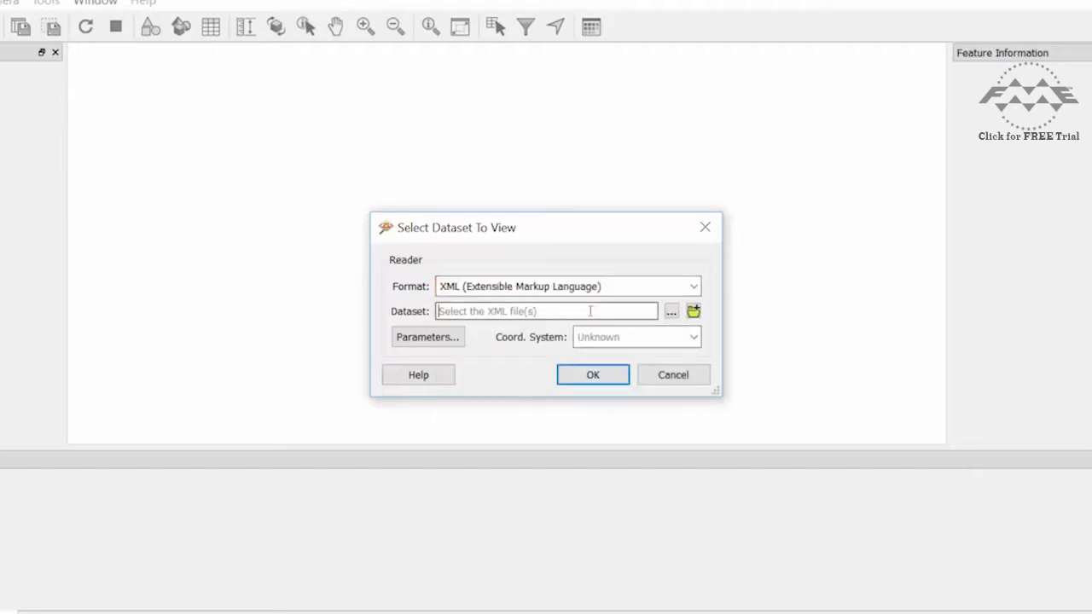
{"action": "key", "text": "ctrl+v"}
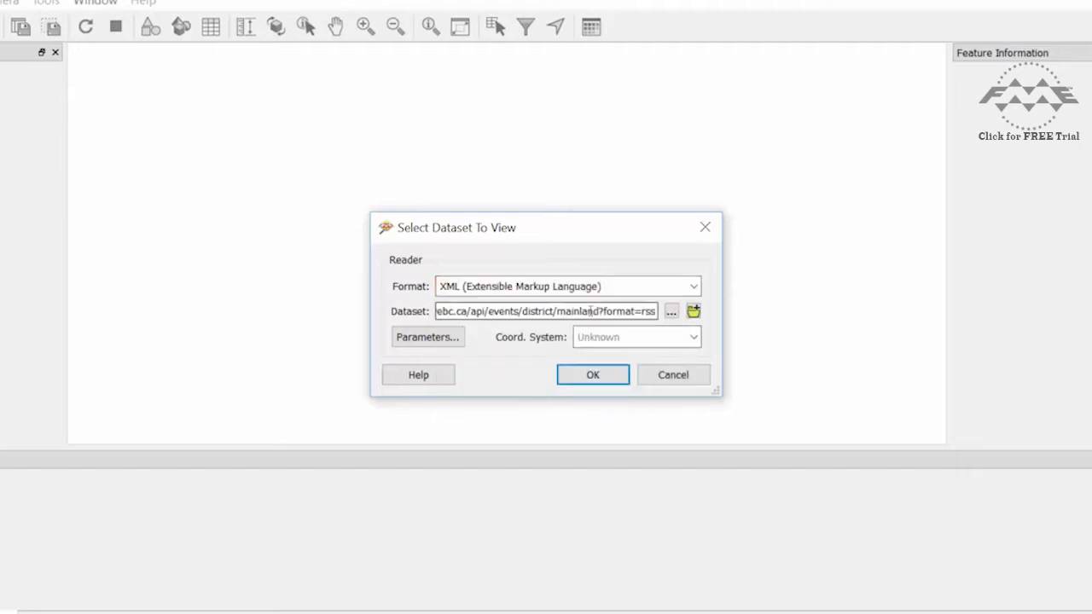
{"action": "left_click", "coordinate": [455, 344]}
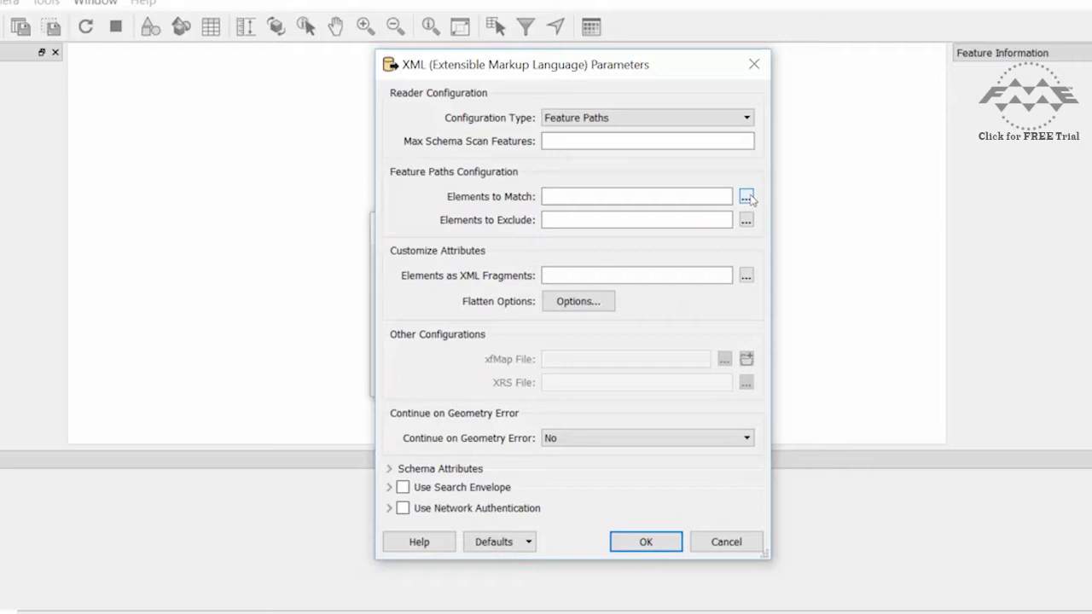
Set Elements to Match to rss/channel/item and load the feed dataset into the Data Inspector.
{"action": "left_click", "coordinate": [746, 197]}
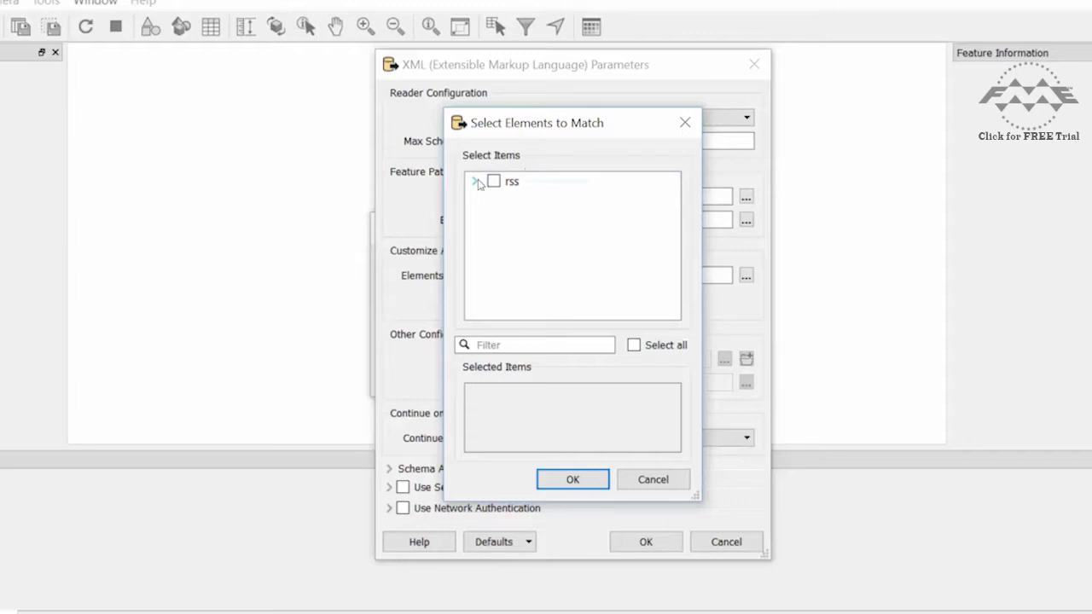
{"action": "left_click", "coordinate": [475, 181]}
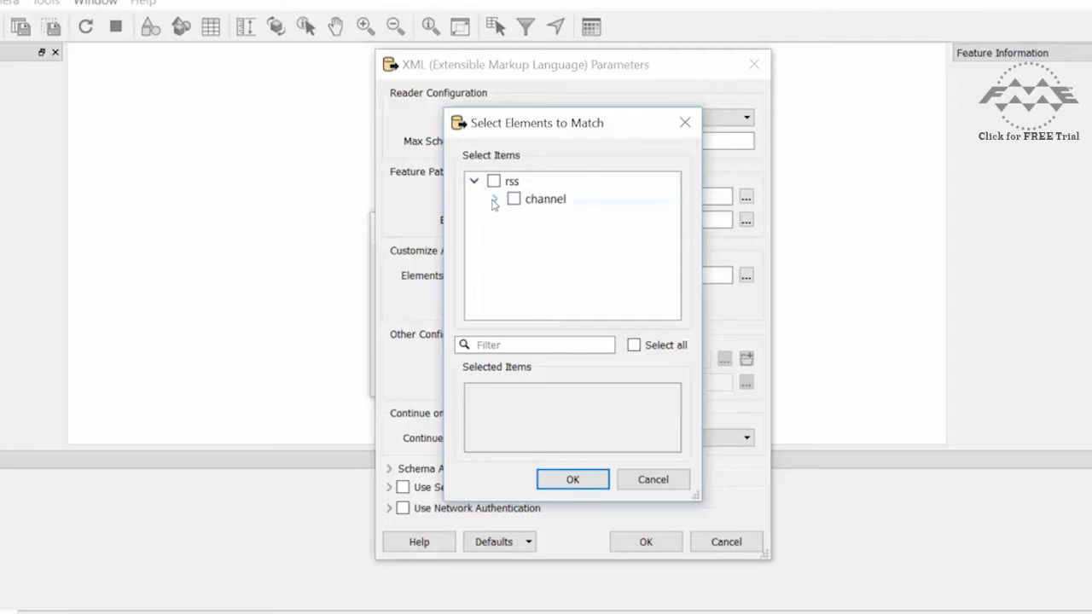
{"action": "left_click", "coordinate": [494, 200]}
{"action": "left_click", "coordinate": [534, 234]}
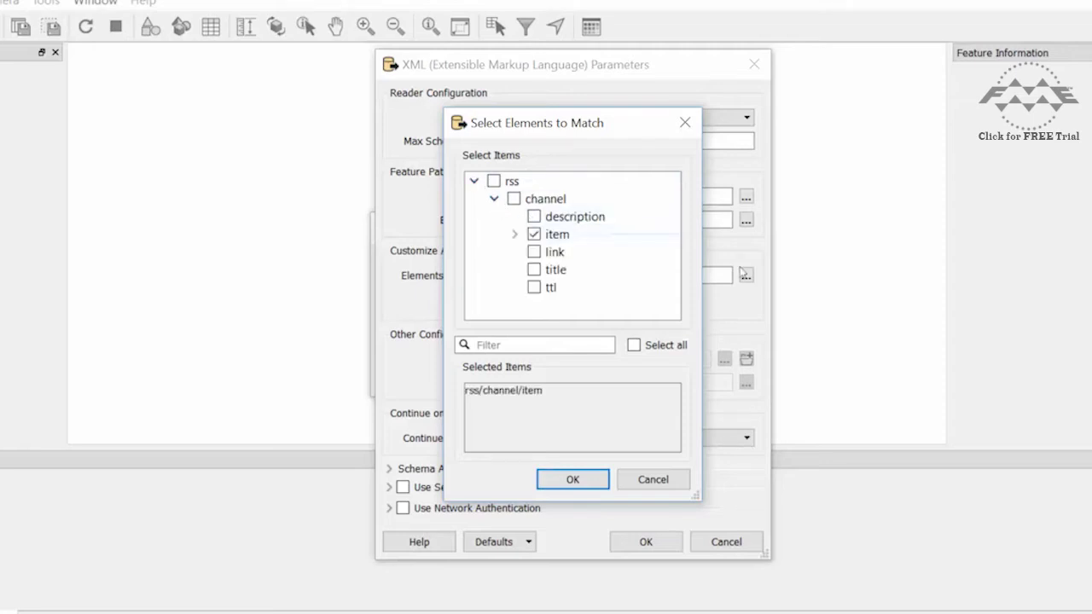
{"action": "left_click", "coordinate": [572, 480]}
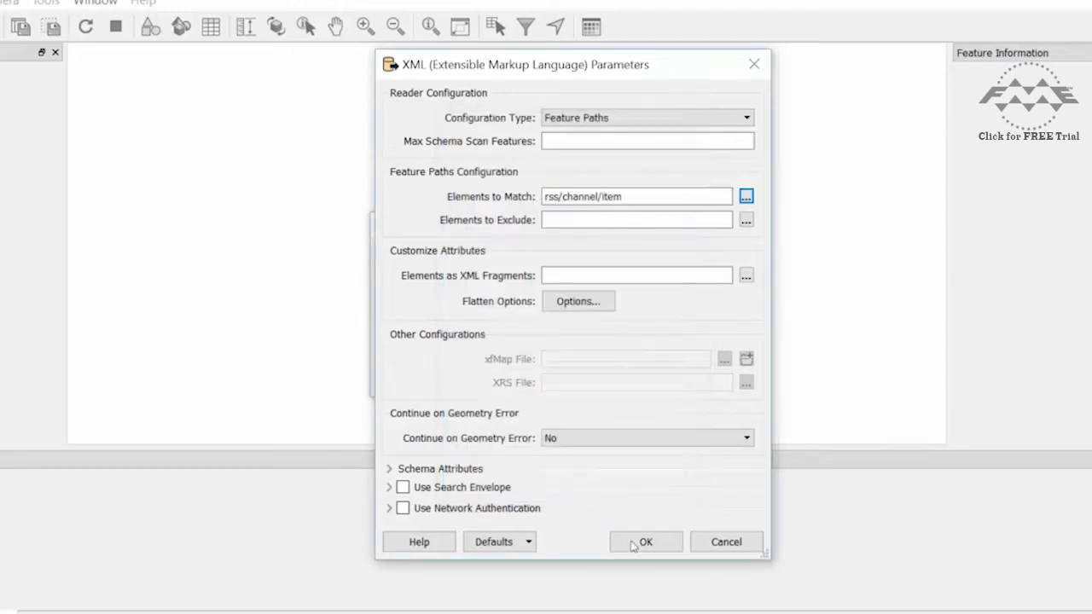
{"action": "left_click", "coordinate": [636, 545]}
{"action": "left_click", "coordinate": [592, 377]}
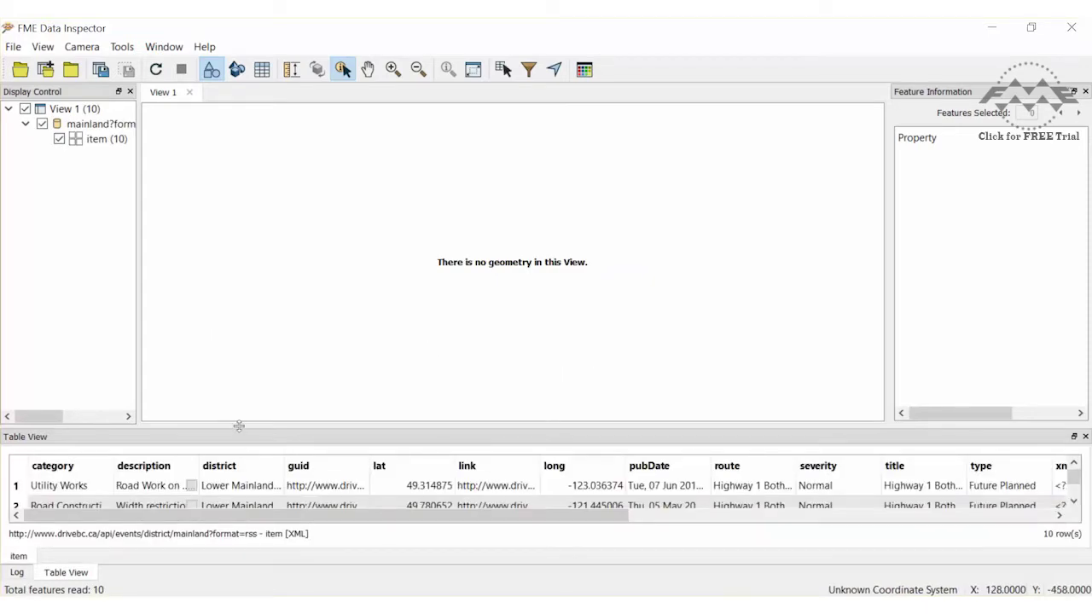
Enlarge the Table View to show more of the 10 feed item rows with lat and long.
{"action": "left_click_drag", "start_coordinate": [241, 427], "coordinate": [254, 285]}
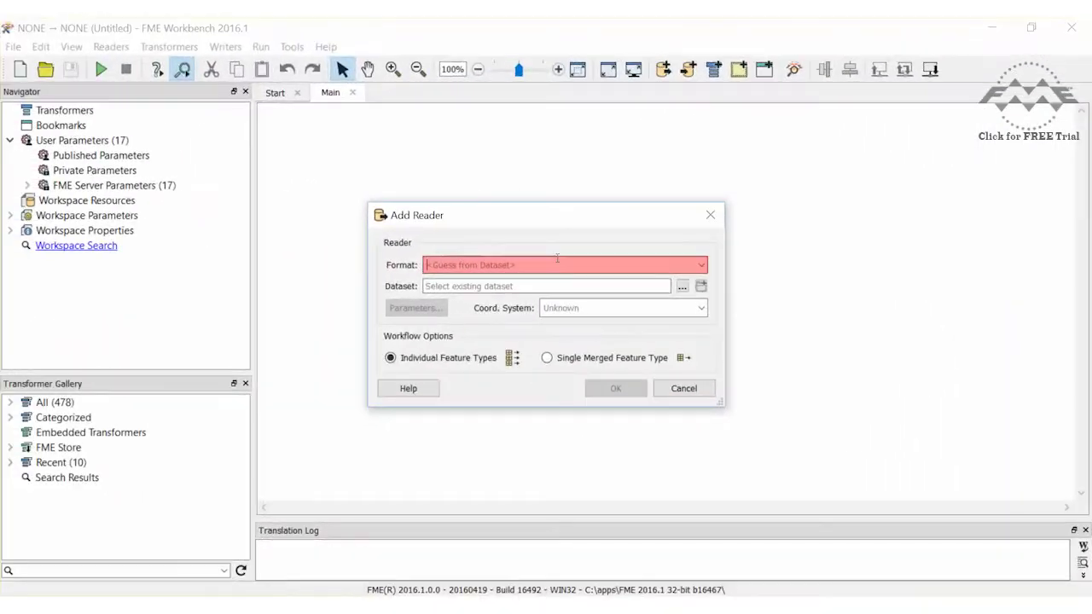
Start an XML (Extensible Markup Language) reader with the pasted DriveBC feed URL as its dataset.
{"action": "type", "text": "XML"}
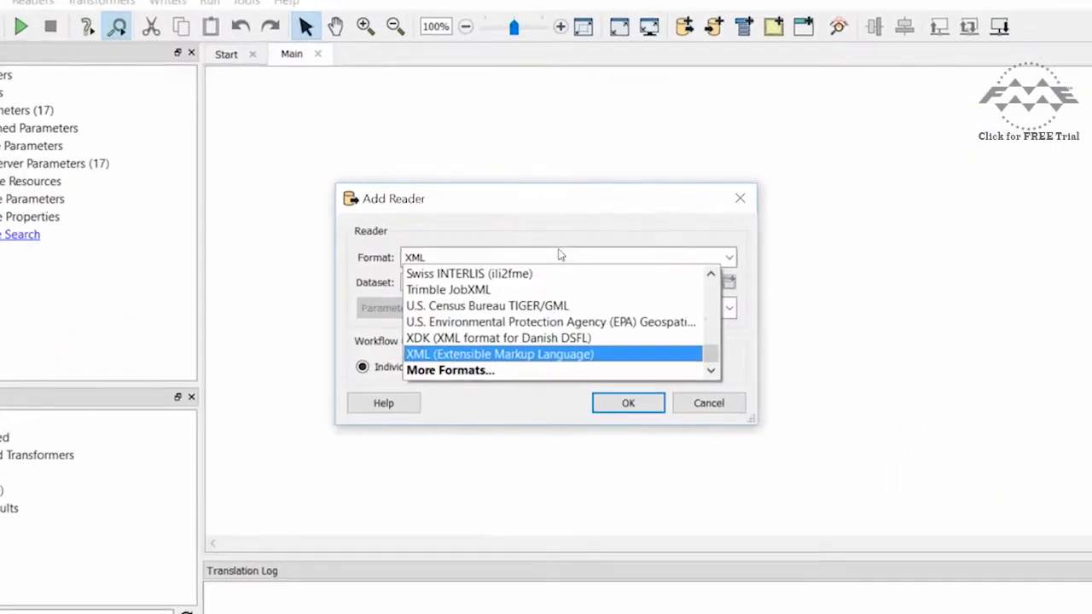
{"action": "left_click", "coordinate": [583, 346]}
{"action": "left_click", "coordinate": [580, 286]}
{"action": "key", "text": "ctrl+v"}
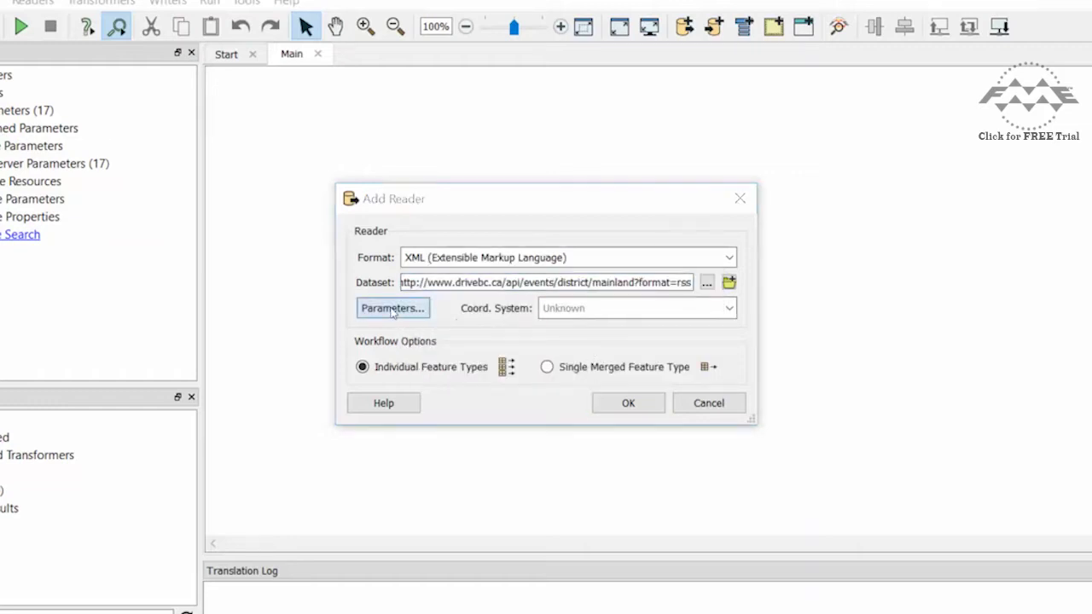
{"action": "left_click", "coordinate": [392, 308]}
Match rss/channel/item elements, add the item reader, and expand its attribute list.
{"action": "left_click", "coordinate": [745, 196]}
{"action": "left_click", "coordinate": [475, 181]}
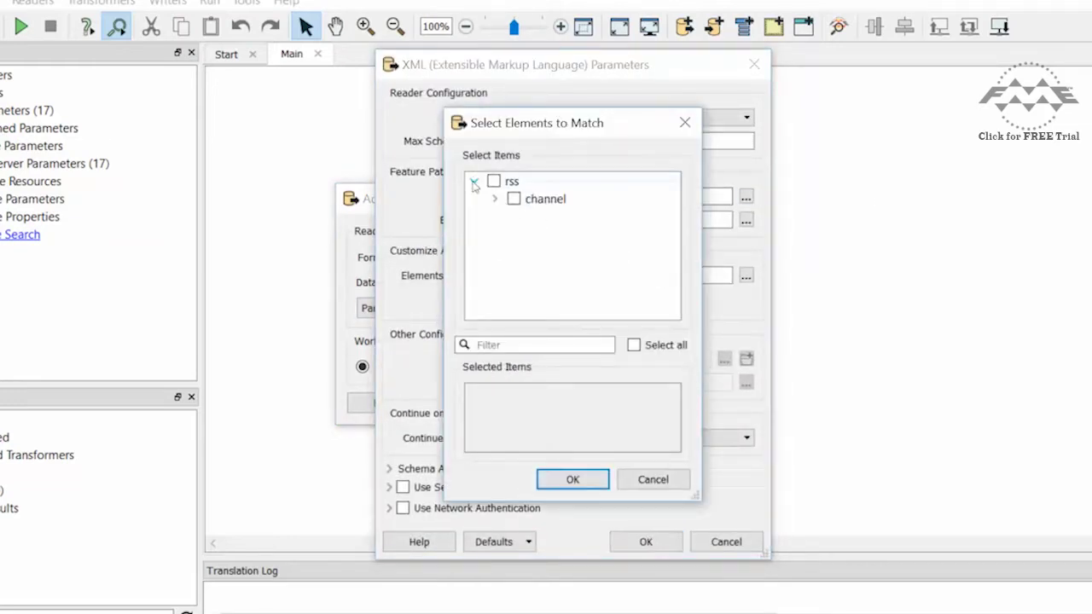
{"action": "left_click", "coordinate": [495, 198]}
{"action": "left_click", "coordinate": [531, 234]}
{"action": "left_click", "coordinate": [573, 478]}
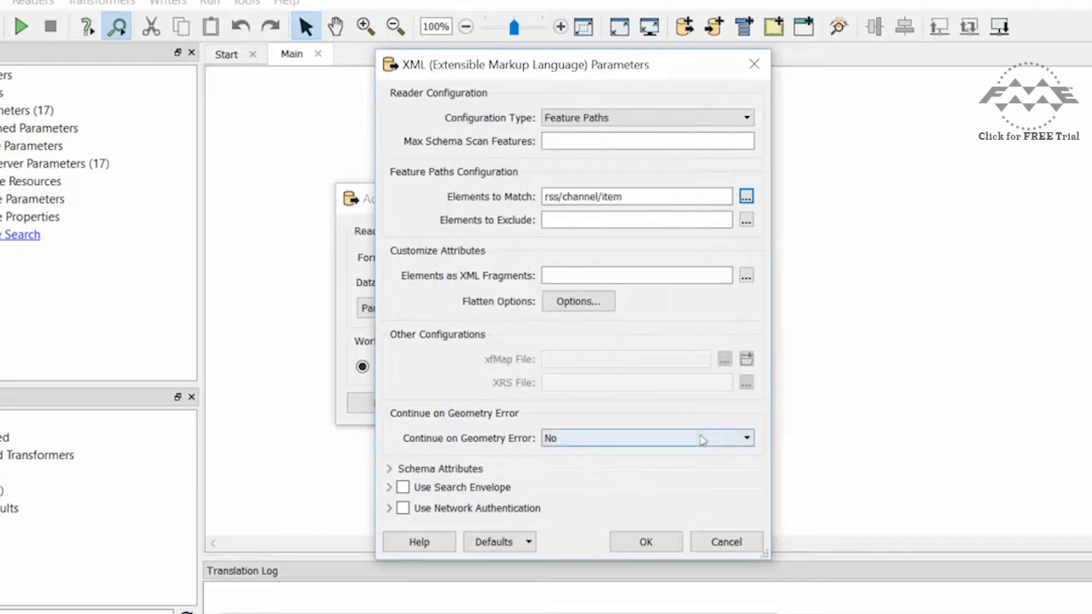
{"action": "left_click", "coordinate": [646, 542]}
{"action": "left_click", "coordinate": [627, 404]}
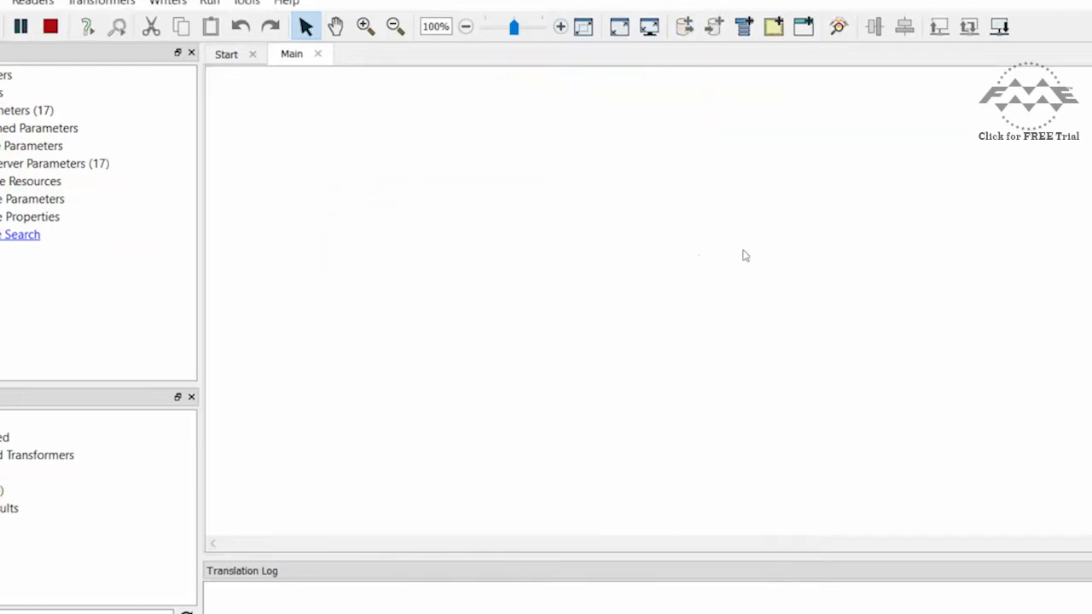
{"action": "left_click", "coordinate": [266, 153]}
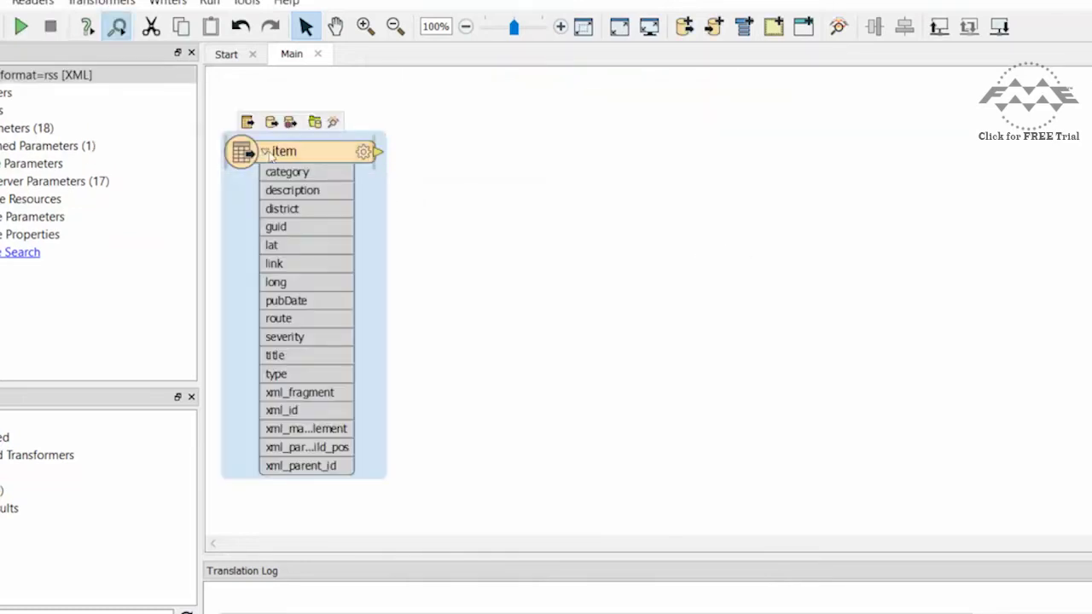
{"action": "left_click", "coordinate": [760, 262]}
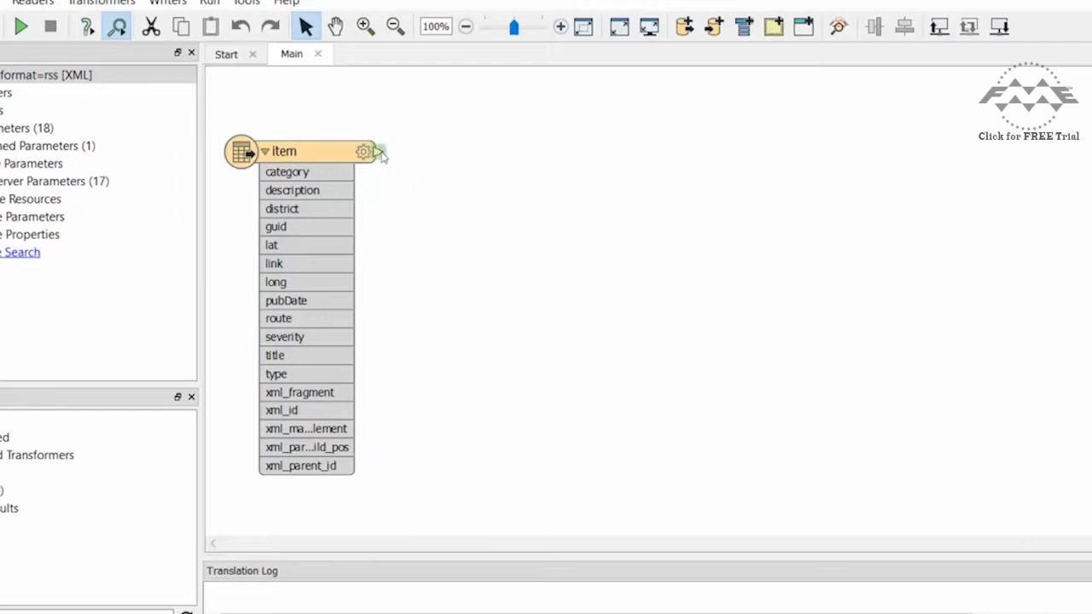
Add a VertexCreator after the item reader with X Value long and Y Value lat.
{"action": "type", "text": "vertexcreat"}
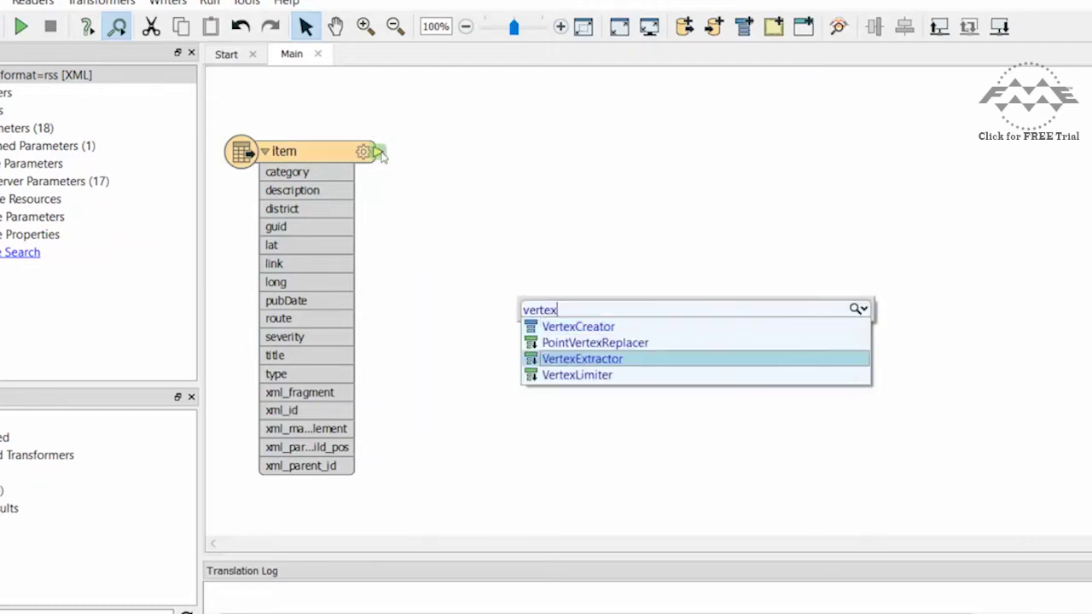
{"action": "key", "text": "Return"}
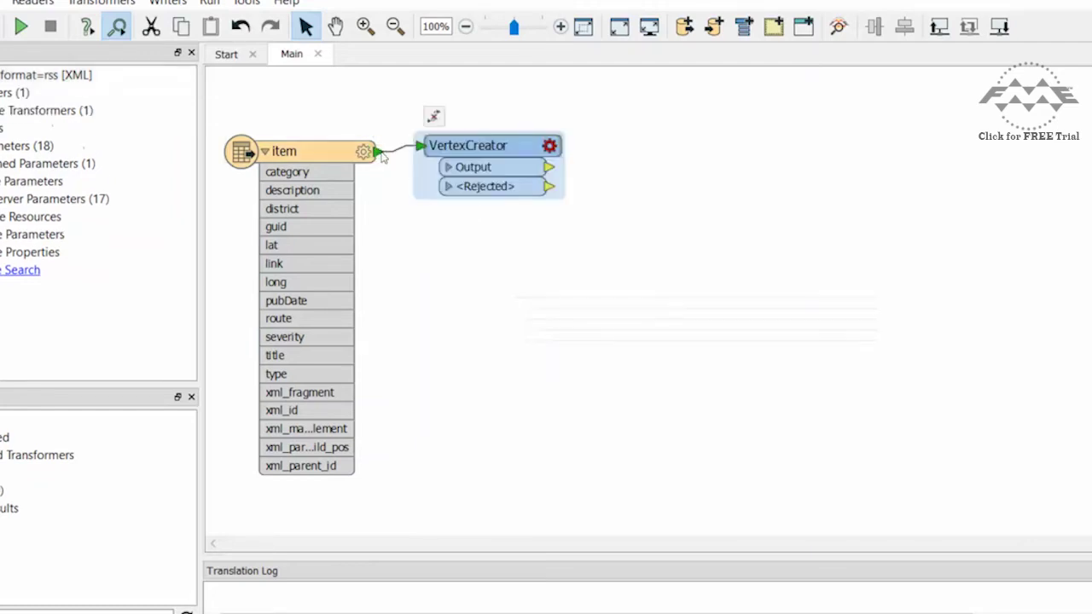
{"action": "left_click", "coordinate": [550, 146]}
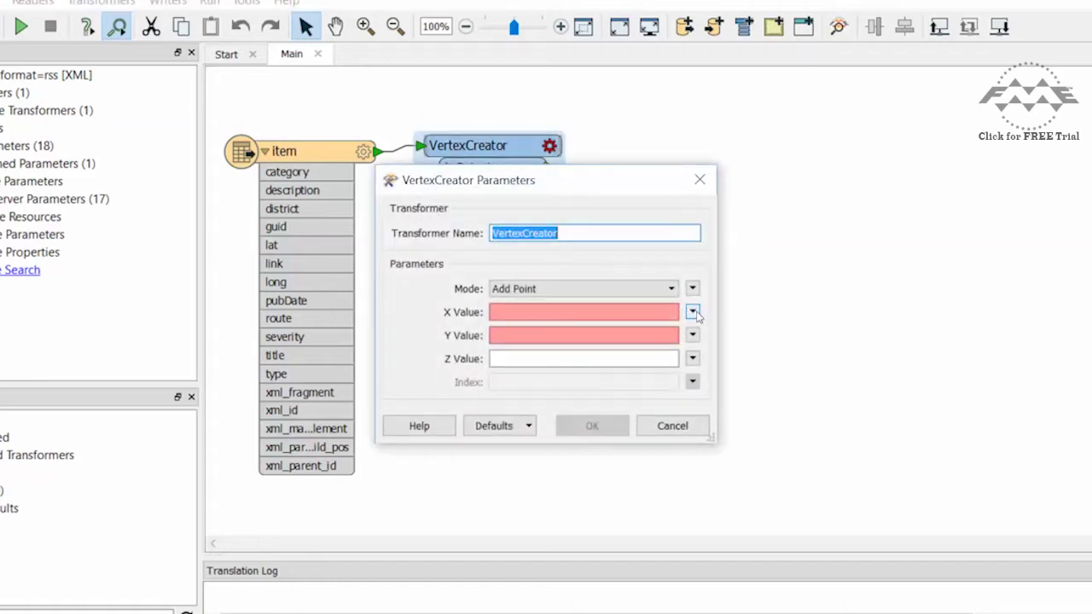
{"action": "left_click", "coordinate": [692, 313]}
{"action": "mouse_move", "coordinate": [751, 335]}
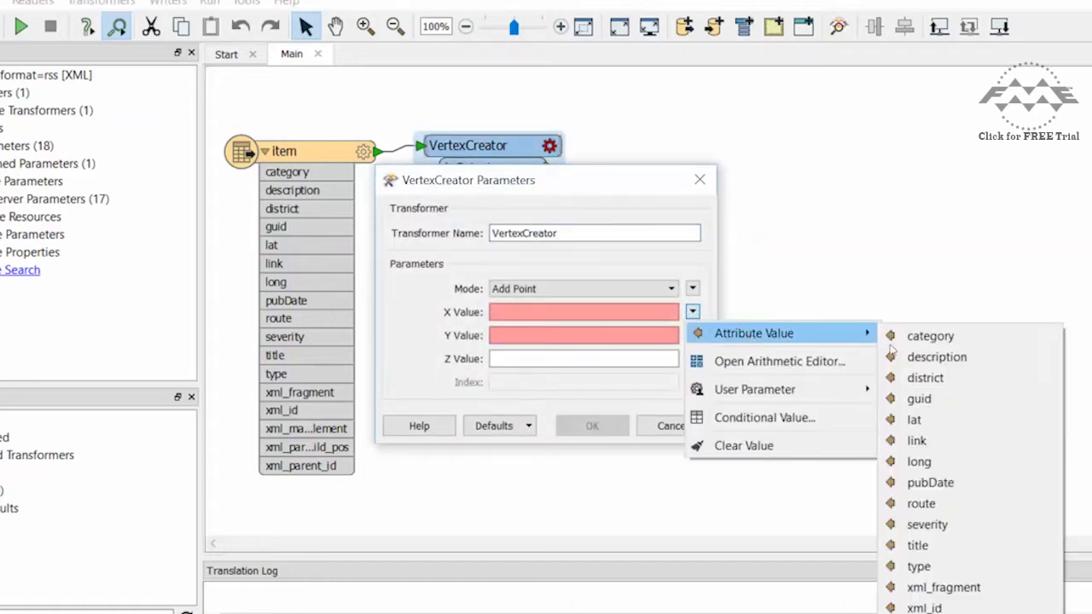
{"action": "left_click", "coordinate": [917, 462]}
{"action": "left_click", "coordinate": [692, 335]}
{"action": "mouse_move", "coordinate": [743, 356]}
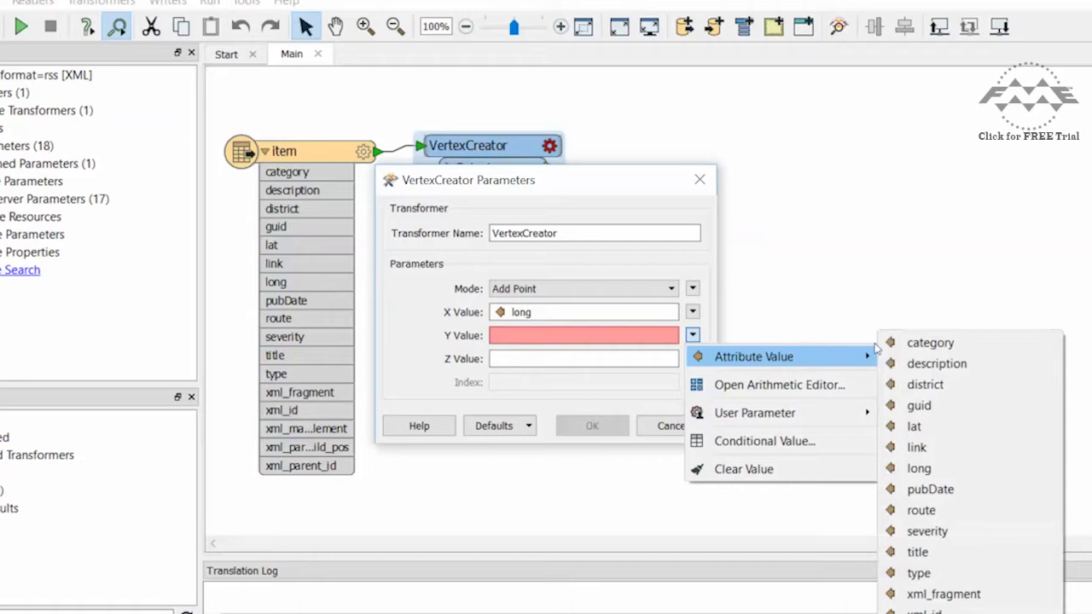
{"action": "left_click", "coordinate": [941, 424]}
{"action": "left_click", "coordinate": [602, 430]}
Add a CoordinateSystemSetter after VertexCreator set to LL-WGS84.
{"action": "left_click", "coordinate": [606, 436]}
{"action": "type", "text": "coordinatesystem"}
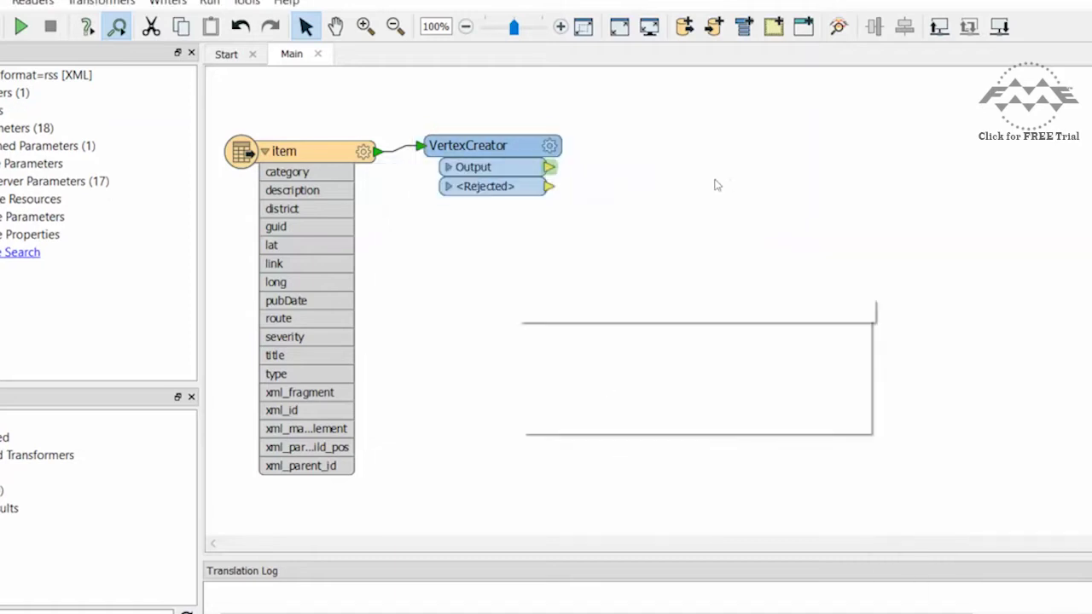
{"action": "key", "text": "Down"}
{"action": "key", "text": "Down"}
{"action": "key", "text": "Down"}
{"action": "key", "text": "Return"}
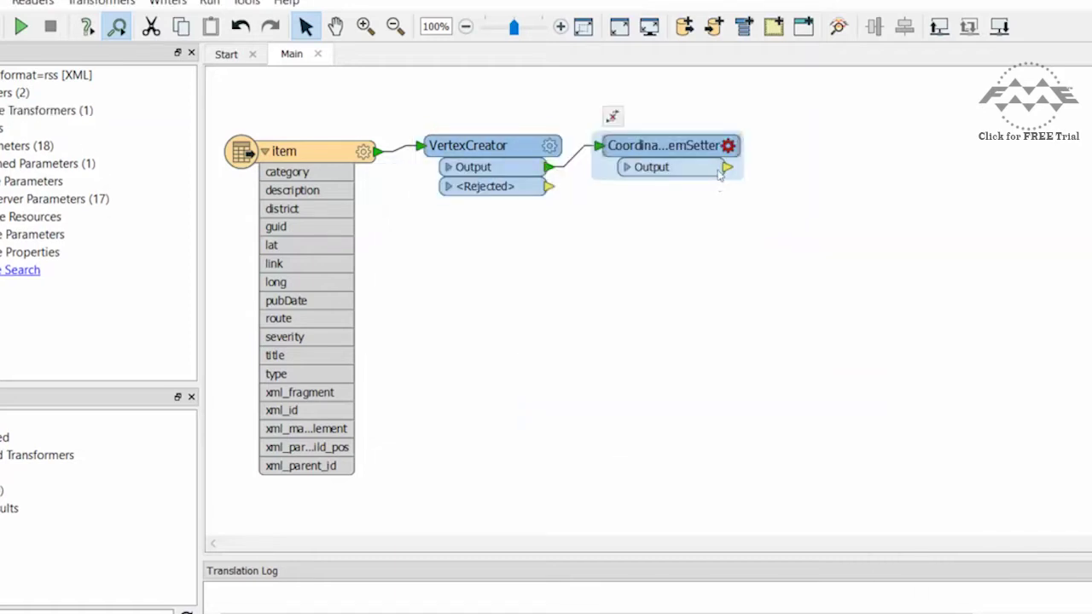
{"action": "left_click", "coordinate": [727, 145]}
{"action": "left_click", "coordinate": [662, 336]}
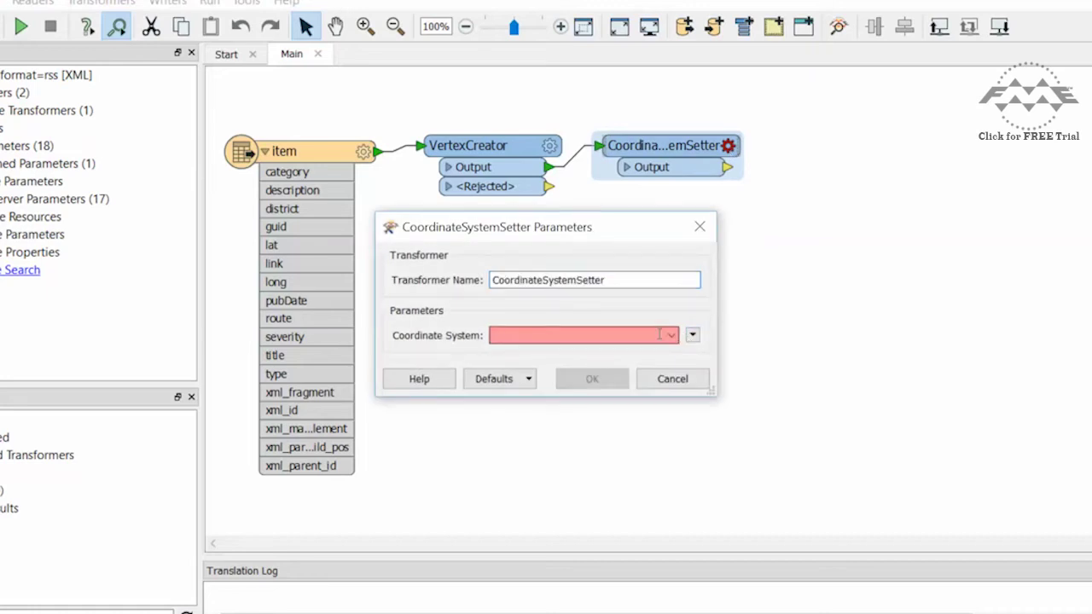
{"action": "type", "text": "LL-WGS84"}
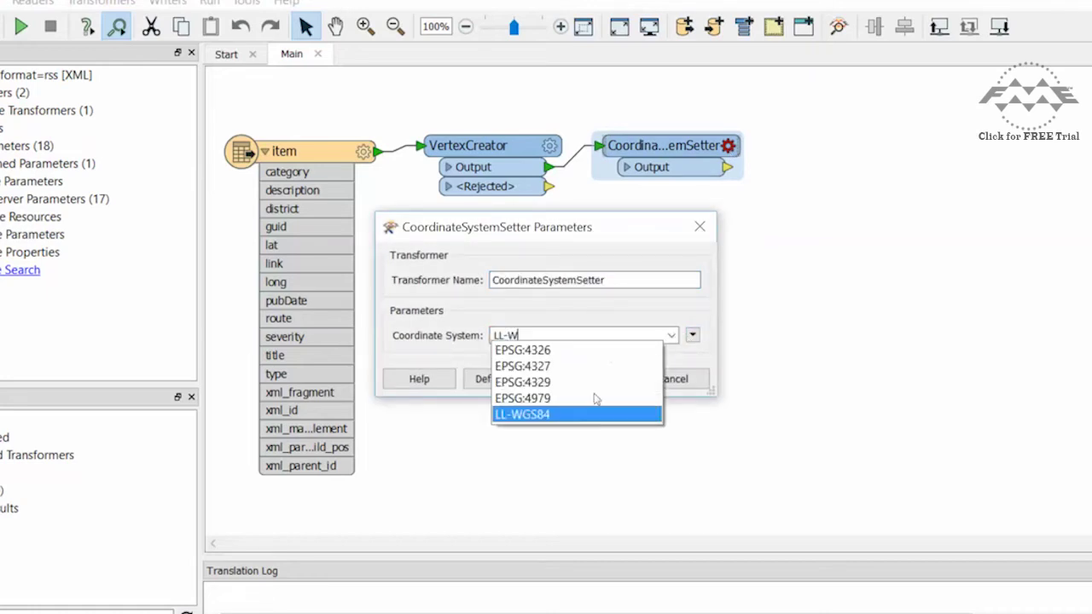
{"action": "left_click", "coordinate": [587, 416]}
{"action": "left_click", "coordinate": [596, 382]}
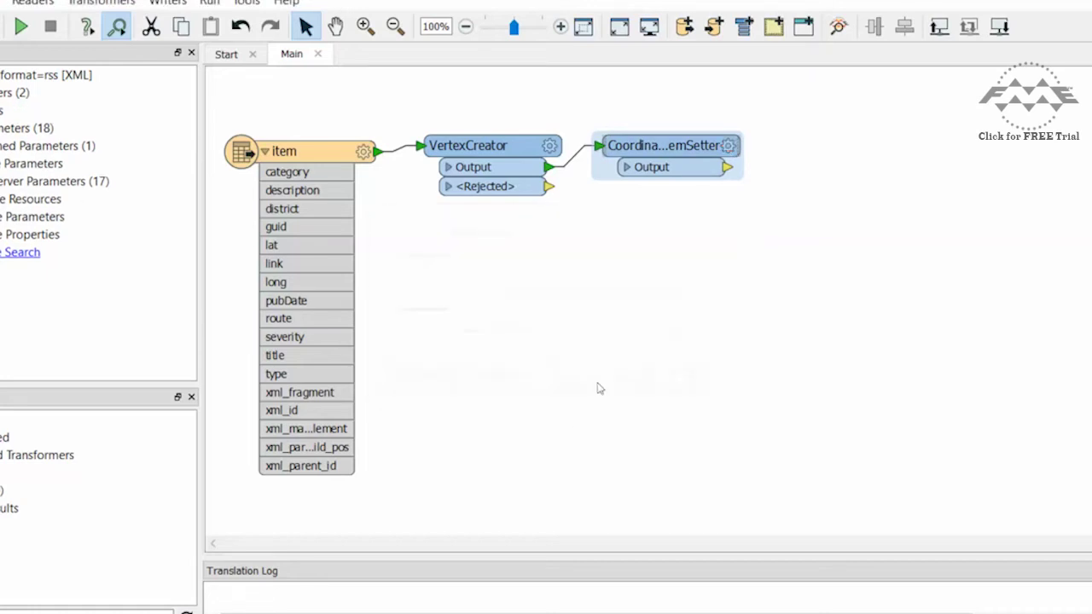
Connect an Inspector to the setter's output and run the workspace.
{"action": "right_click", "coordinate": [673, 167]}
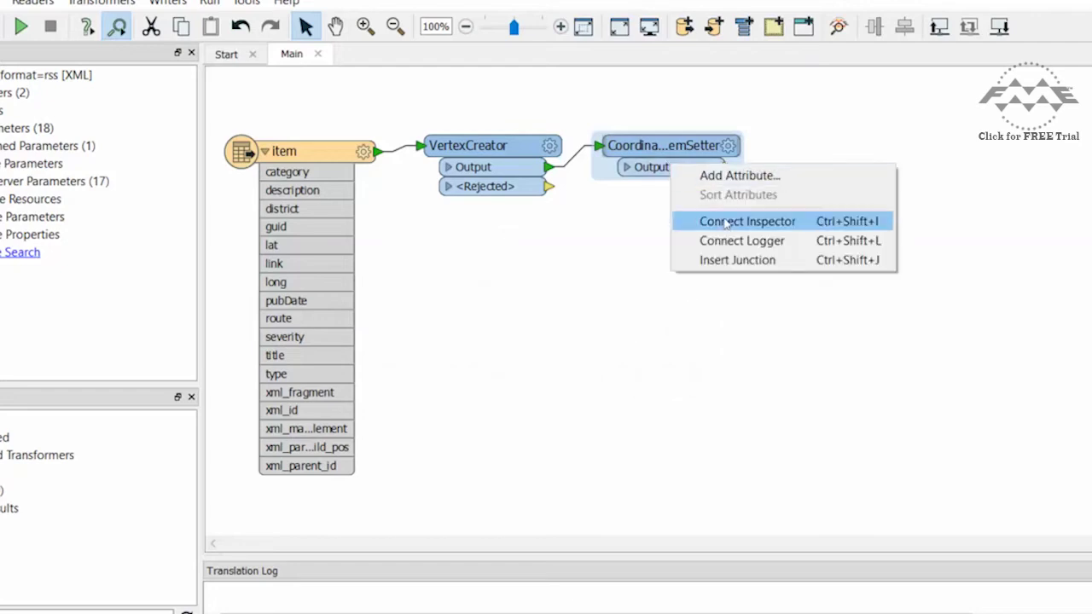
{"action": "left_click", "coordinate": [726, 222]}
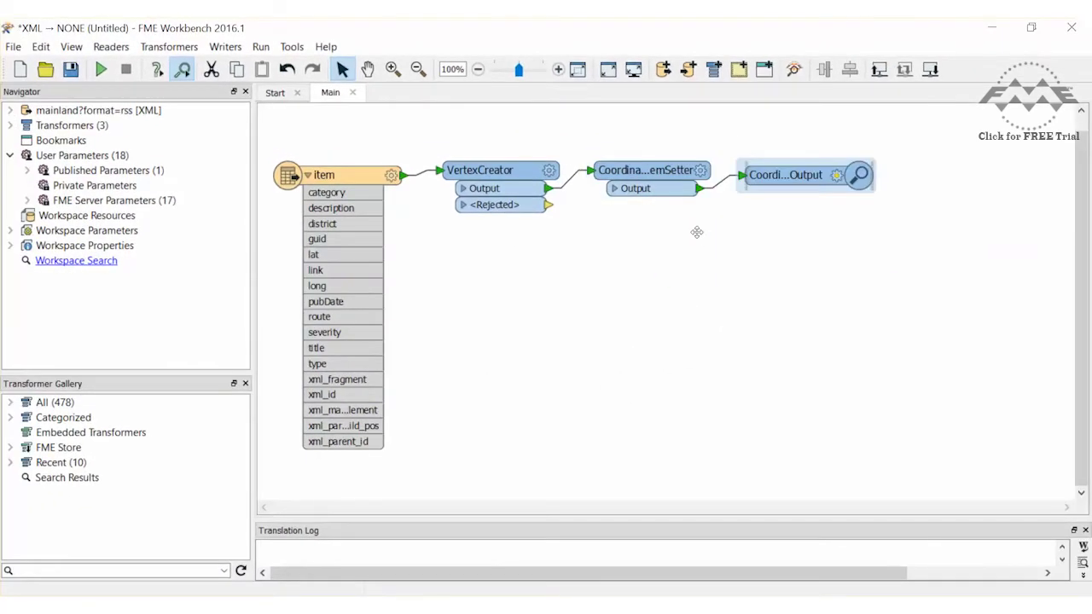
{"action": "left_click", "coordinate": [101, 70]}
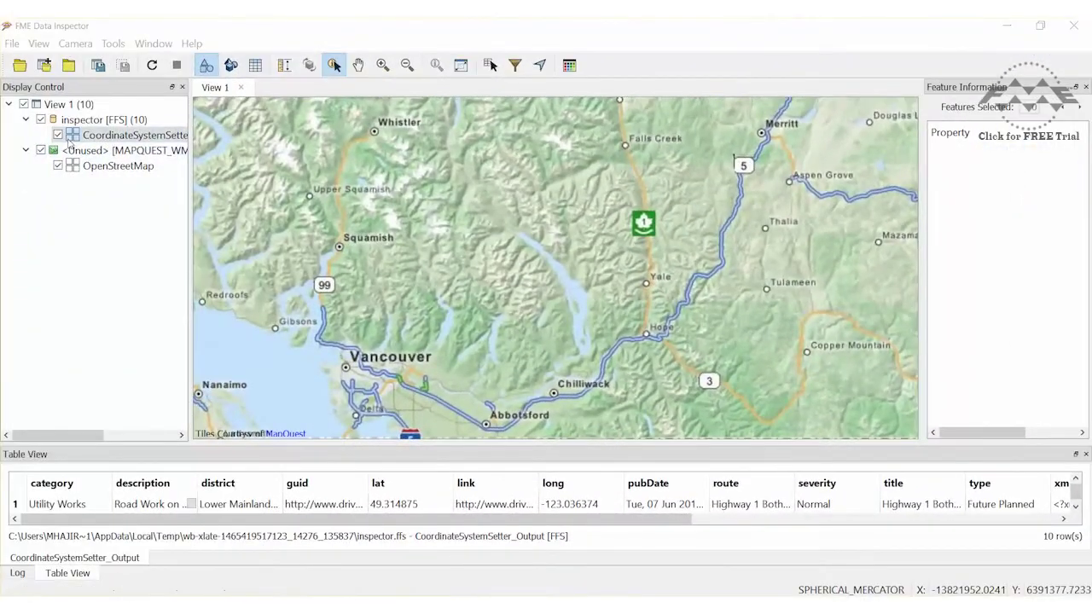
Style the incident points red (1,0,0) at point size 10 and apply the drawing style.
{"action": "left_click", "coordinate": [72, 134]}
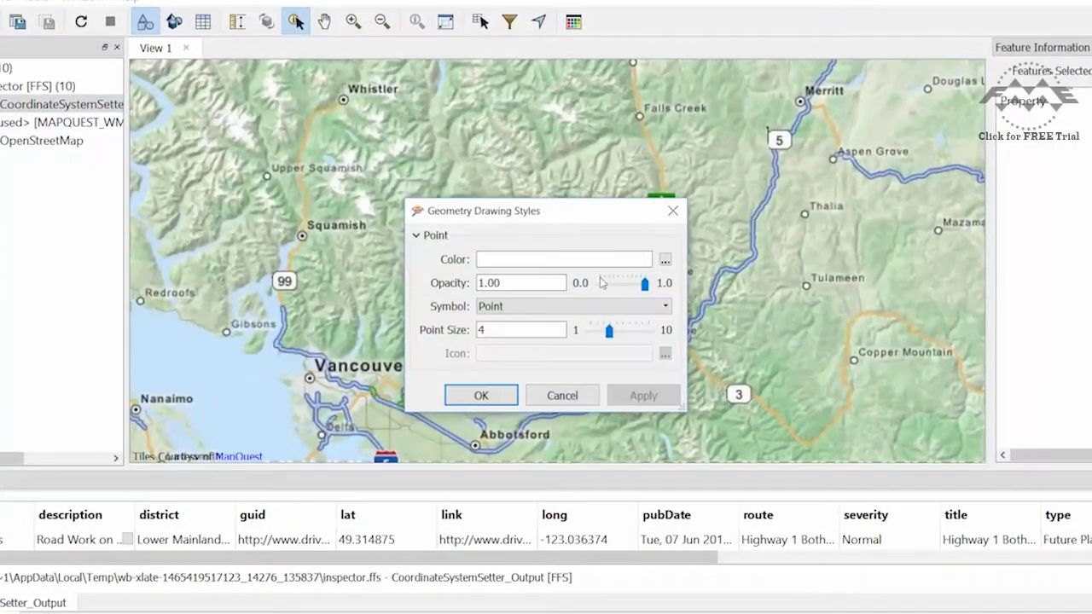
{"action": "left_click", "coordinate": [558, 263]}
{"action": "left_click", "coordinate": [550, 466]}
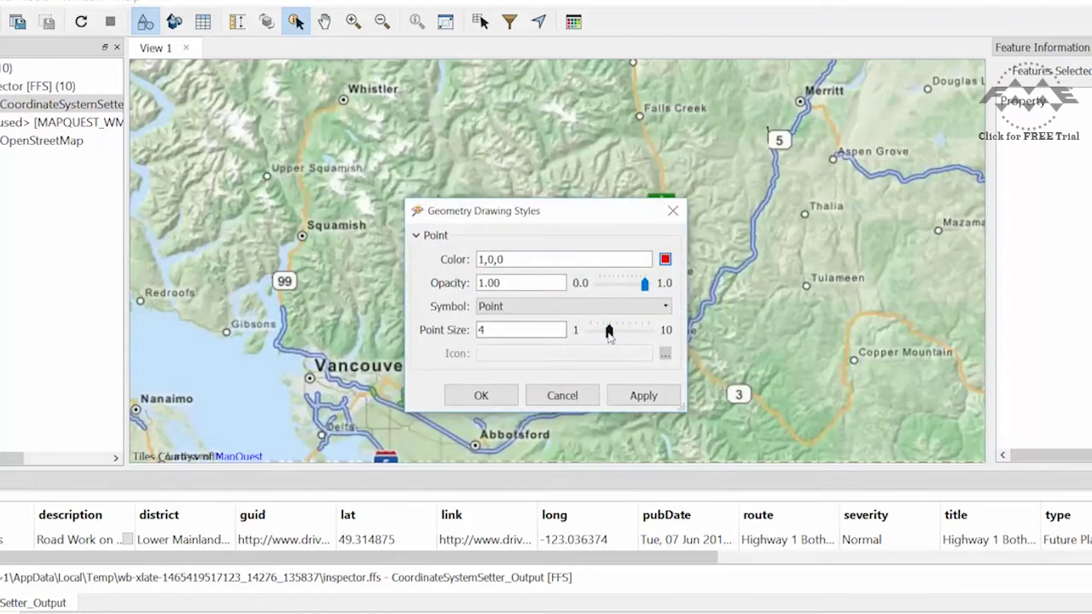
{"action": "left_click_drag", "start_coordinate": [611, 333], "coordinate": [674, 341]}
{"action": "left_click", "coordinate": [625, 398]}
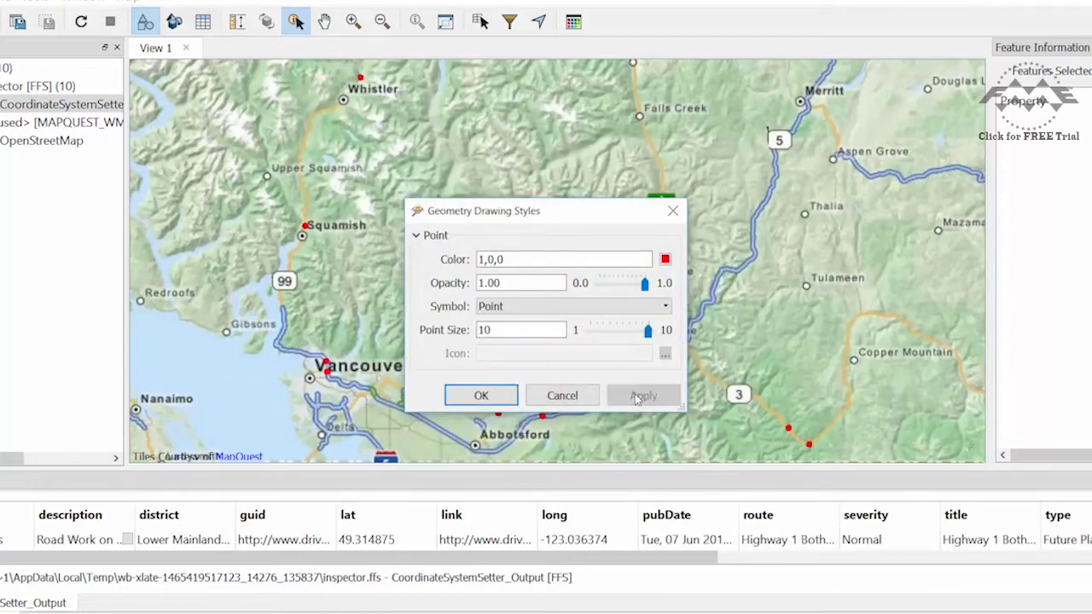
{"action": "left_click", "coordinate": [491, 400]}
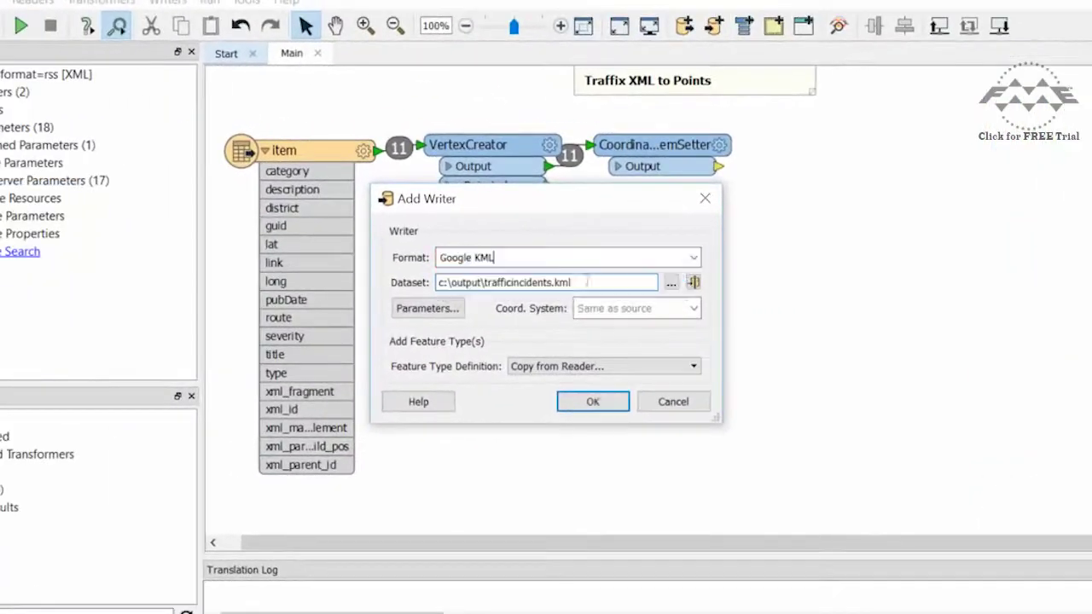
Set the Google KML writer dataset to c:\Output\trafficincidents.kml and add the writer.
{"action": "left_click_drag", "start_coordinate": [439, 282], "coordinate": [610, 282]}
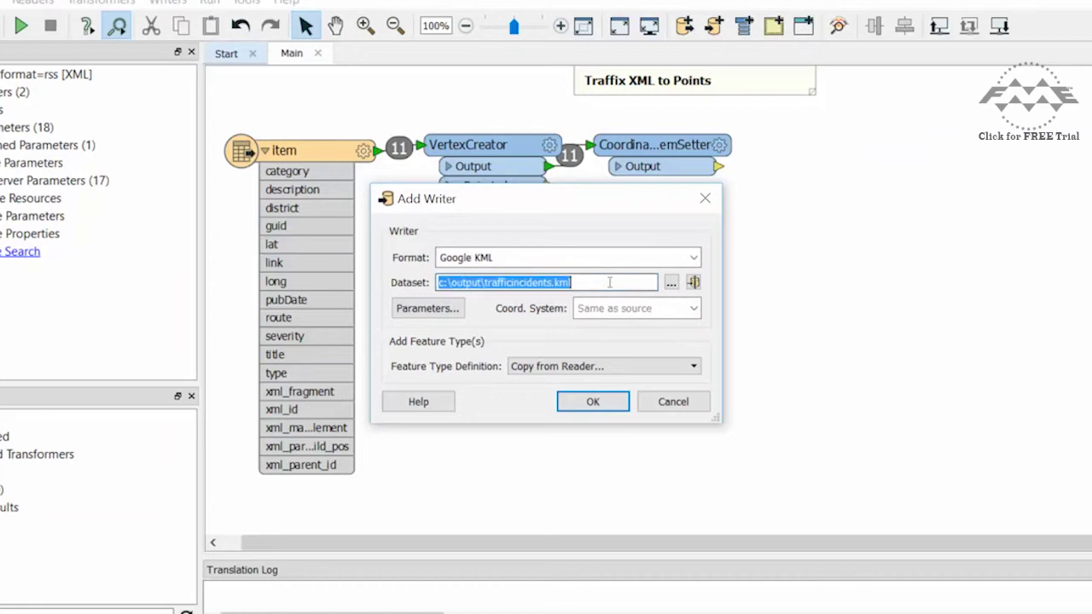
{"action": "type", "text": "c:\\utpu"}
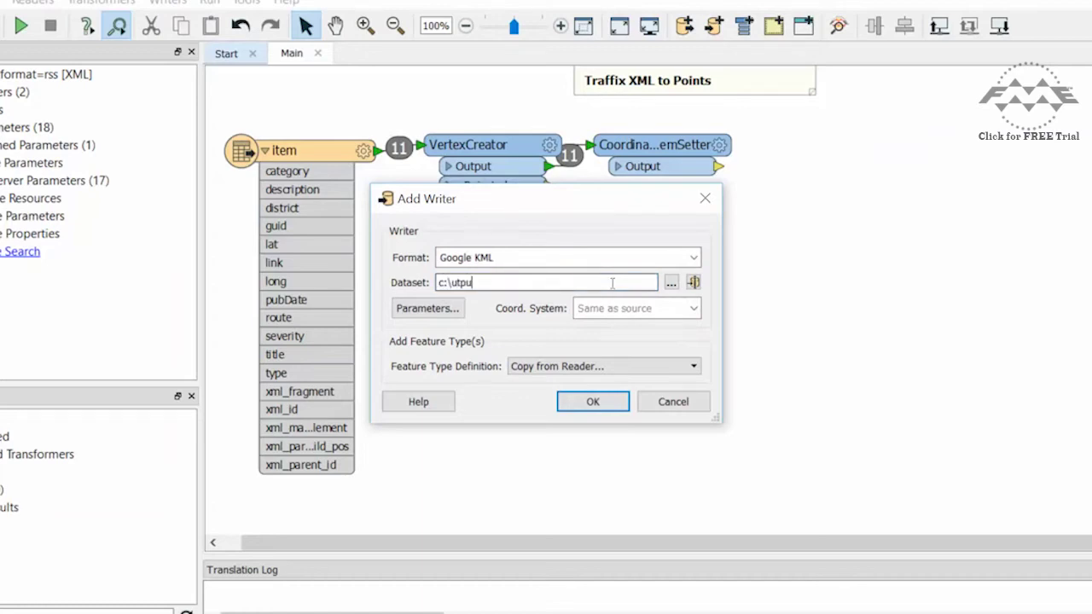
{"action": "key", "text": "BackSpace"}
{"action": "key", "text": "BackSpace"}
{"action": "key", "text": "BackSpace"}
{"action": "key", "text": "BackSpace"}
{"action": "type", "text": "Output\trafficincidents.kml"}
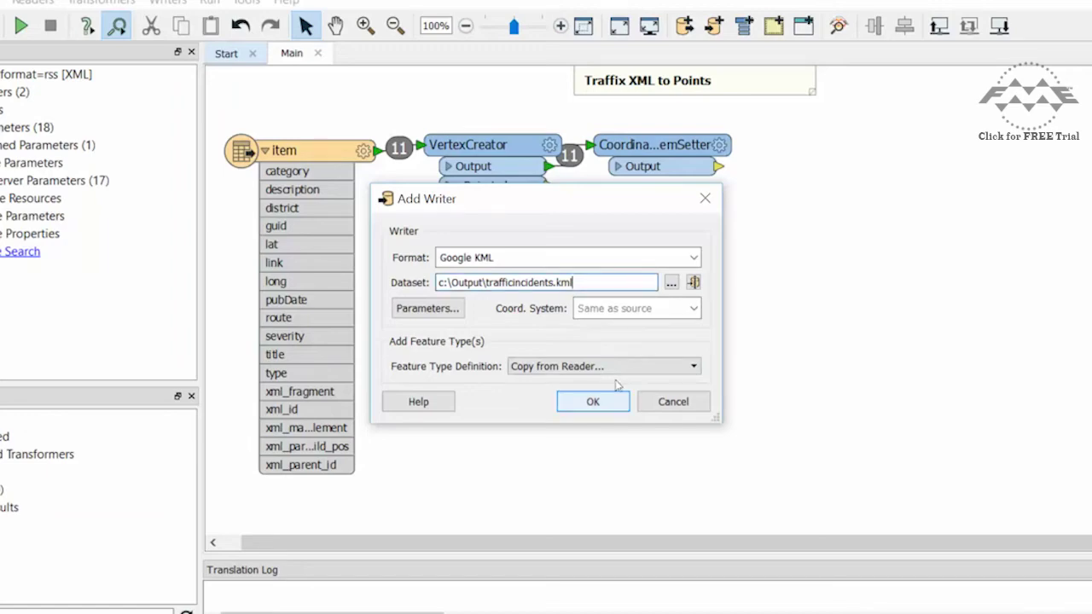
{"action": "left_click", "coordinate": [592, 400]}
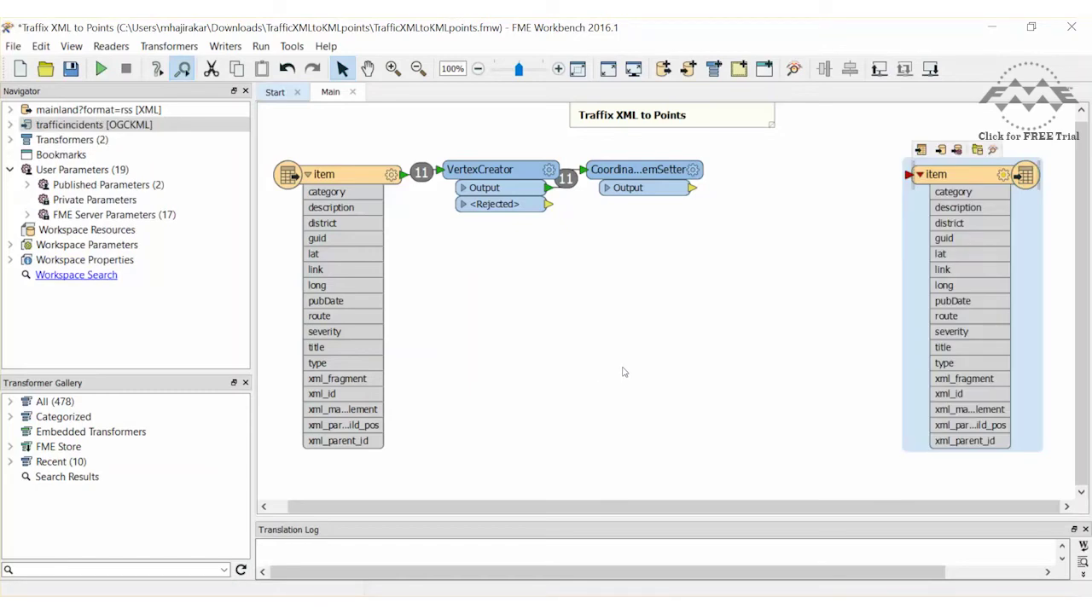
Add a KMLPropertySetter fed by the CoordinateSystemSetter output.
{"action": "left_click", "coordinate": [696, 225]}
{"action": "type", "text": "kmlprop"}
{"action": "key", "text": "Return"}
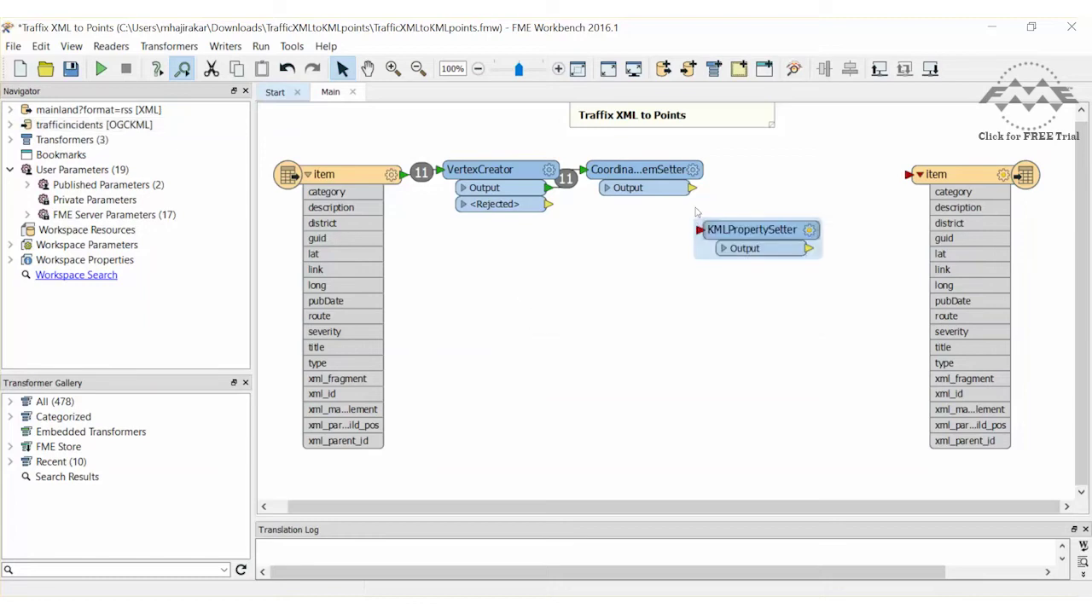
{"action": "left_click_drag", "start_coordinate": [692, 187], "coordinate": [703, 229]}
Set KMLPropertySetter Name to category, and Summary and balloon Content to description.
{"action": "left_click", "coordinate": [810, 229]}
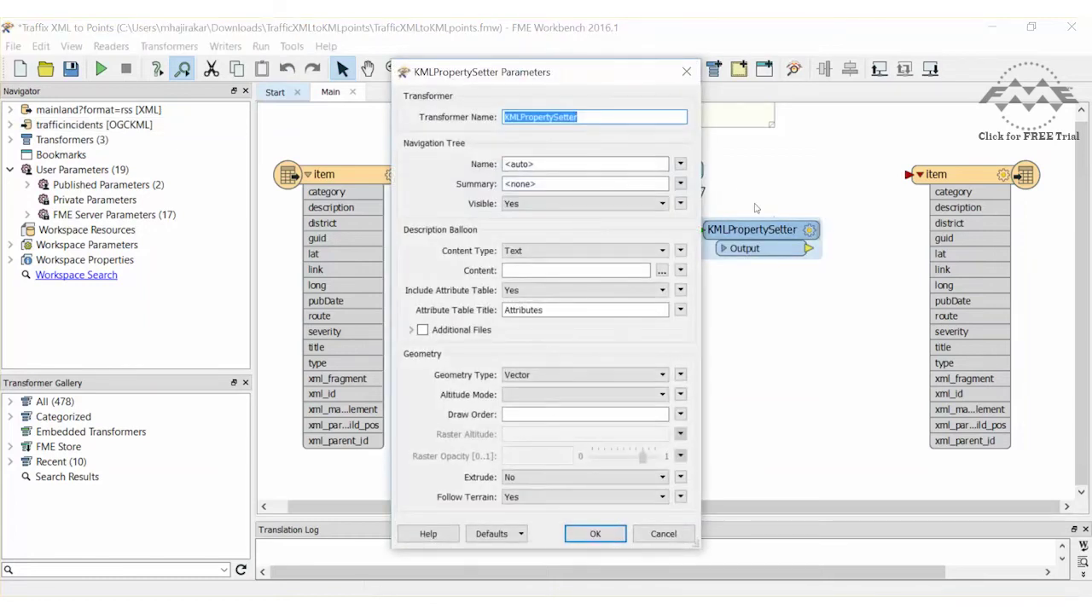
{"action": "left_click", "coordinate": [680, 164]}
{"action": "mouse_move", "coordinate": [732, 182]}
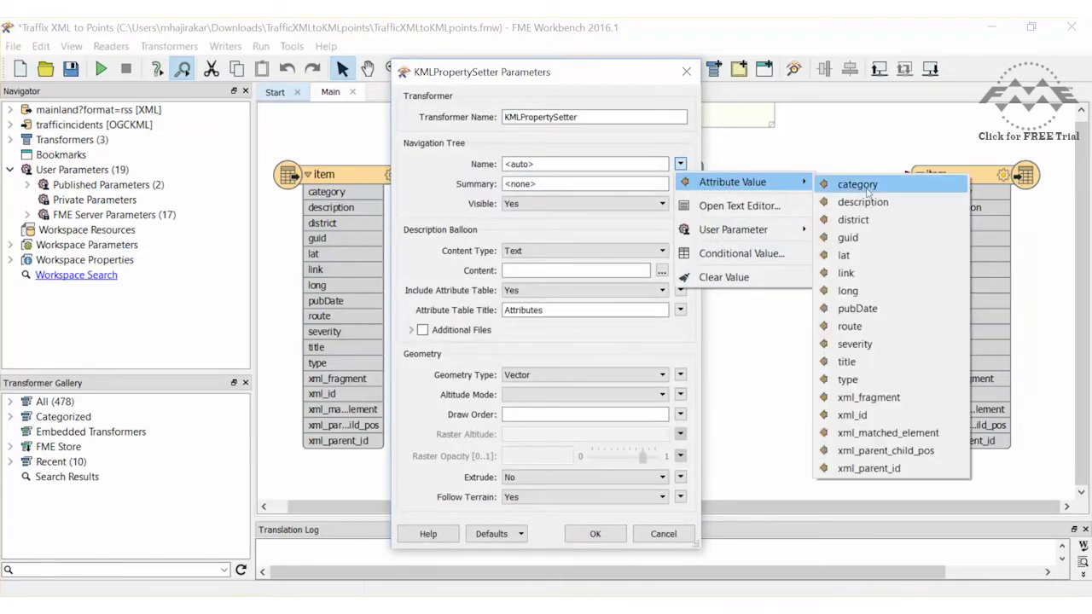
{"action": "left_click", "coordinate": [857, 184]}
{"action": "left_click", "coordinate": [680, 184]}
{"action": "mouse_move", "coordinate": [742, 201]}
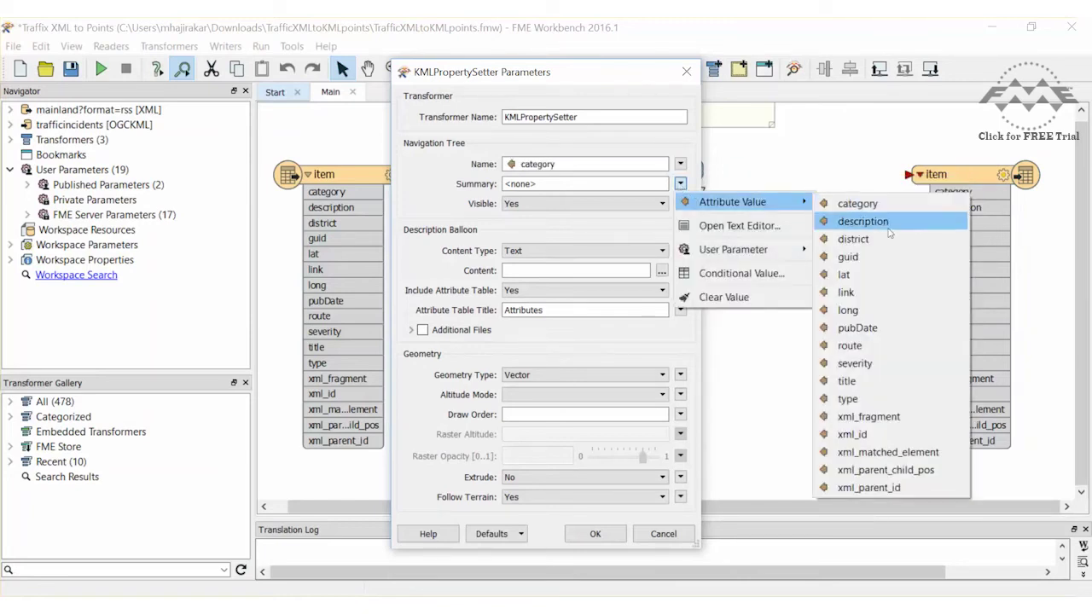
{"action": "left_click", "coordinate": [863, 222]}
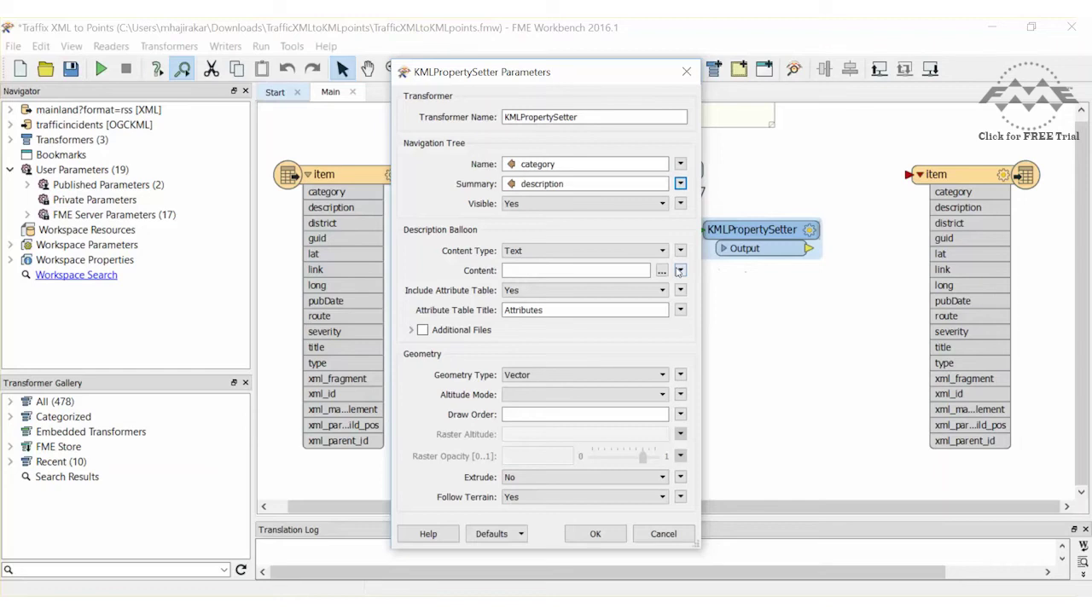
{"action": "left_click", "coordinate": [680, 271]}
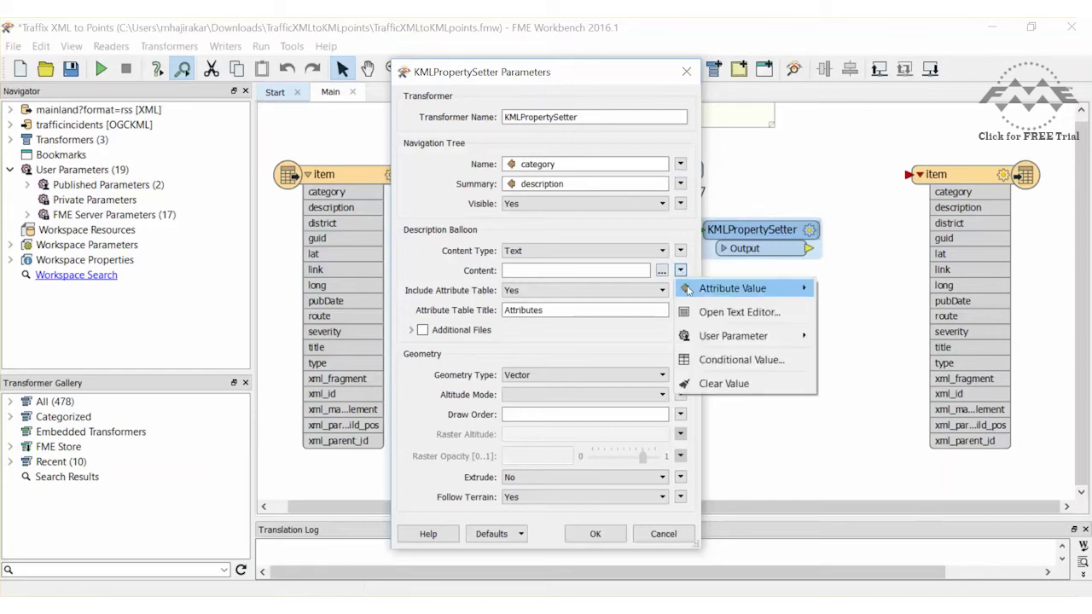
{"action": "mouse_move", "coordinate": [742, 288]}
{"action": "left_click", "coordinate": [864, 309]}
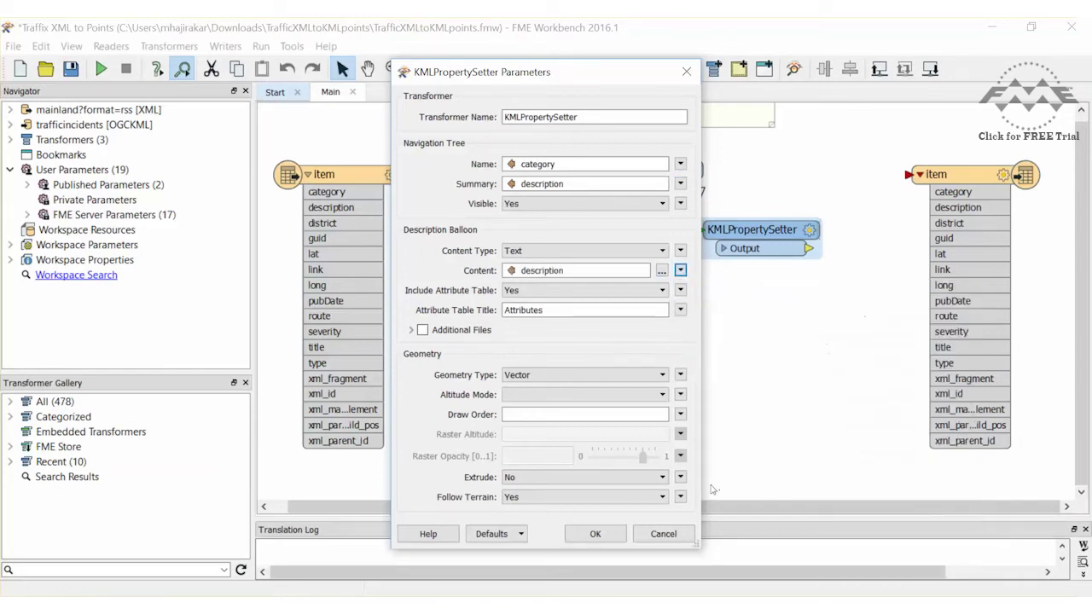
{"action": "left_click", "coordinate": [613, 534]}
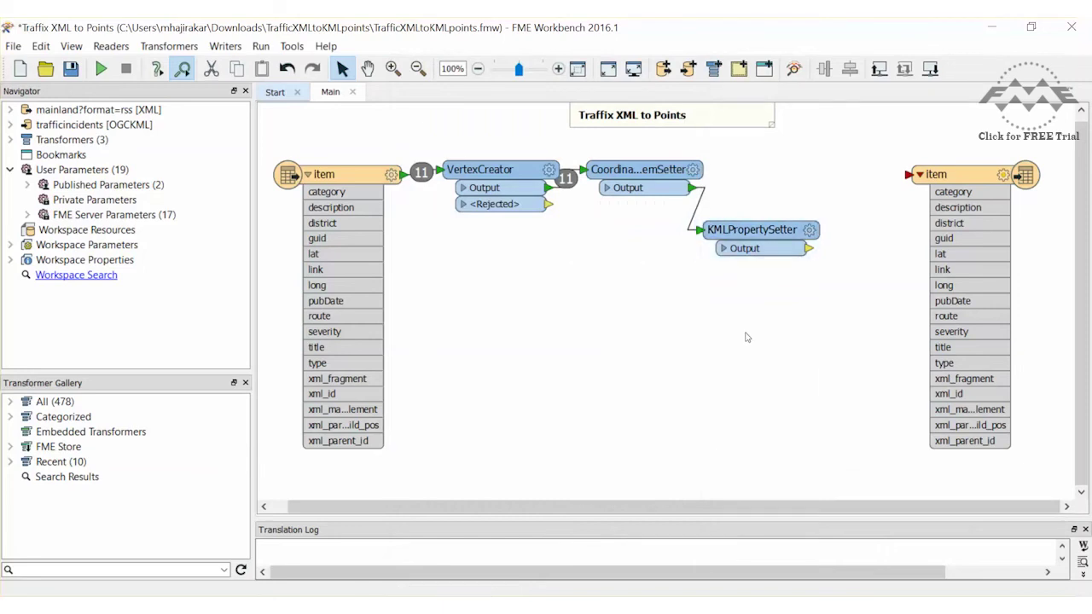
Add a KMLStyler via Quick Add and connect it to the KMLPropertySetter Output.
{"action": "type", "text": "kmlst"}
{"action": "key", "text": "Return"}
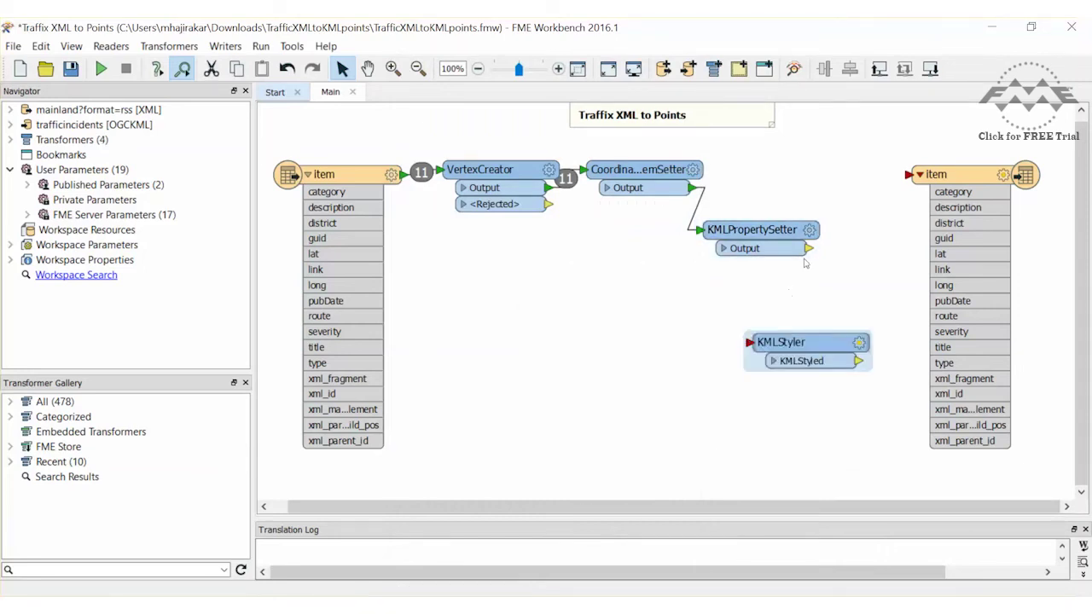
{"action": "left_click_drag", "start_coordinate": [866, 339], "coordinate": [838, 299]}
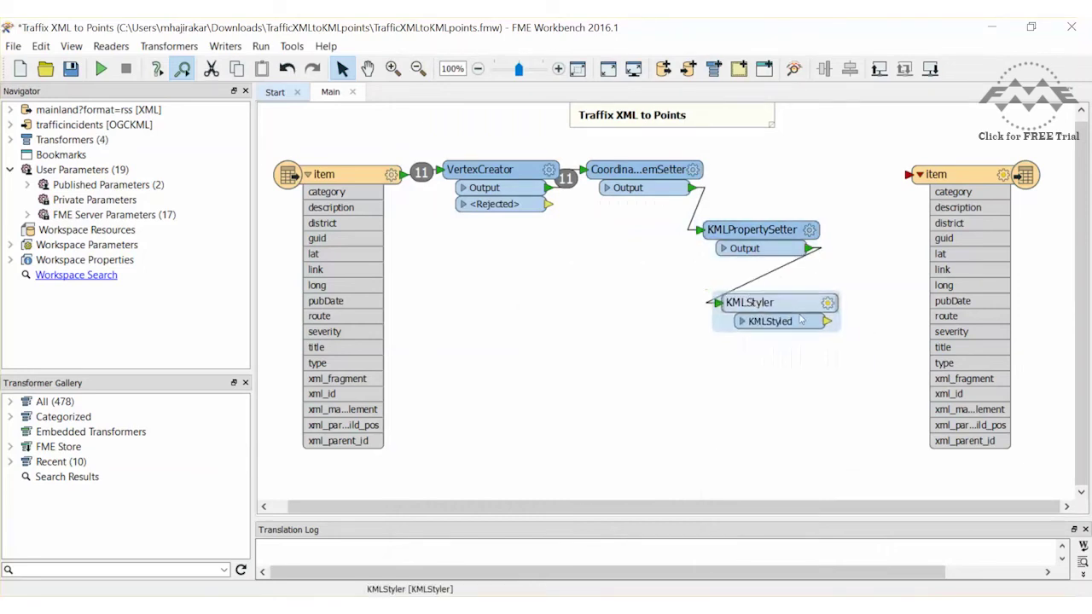
Set the KMLStyler's icon to E5 for the incident points.
{"action": "left_click", "coordinate": [828, 303]}
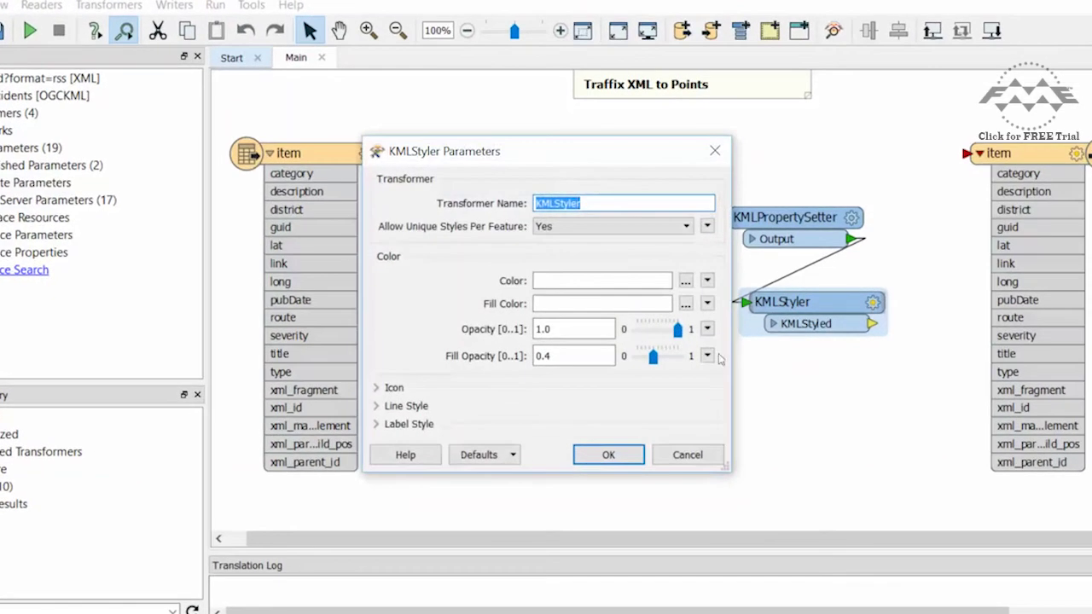
{"action": "left_click", "coordinate": [377, 387]}
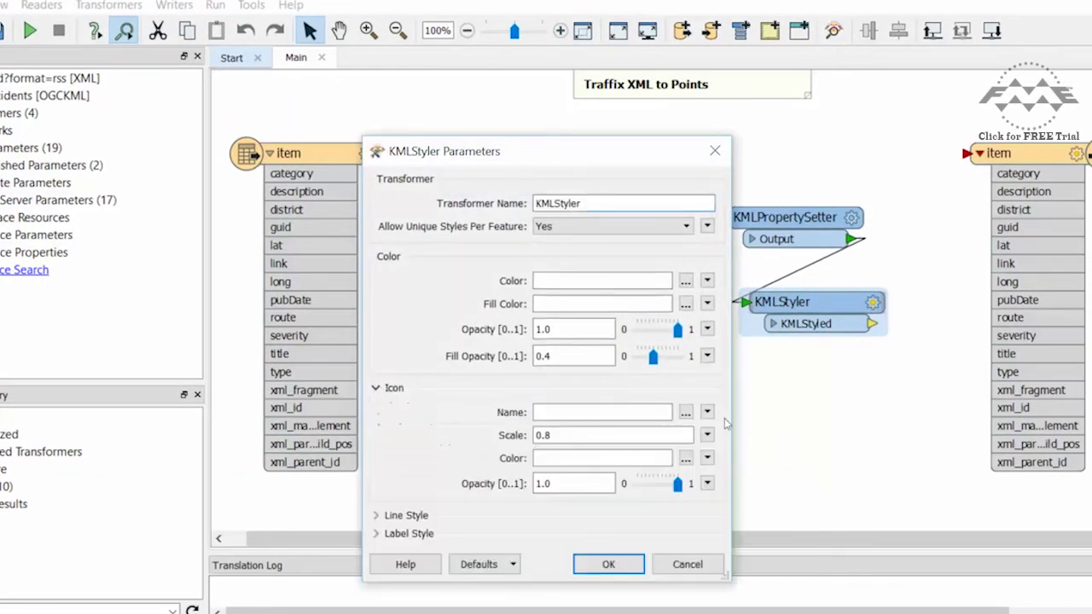
{"action": "left_click", "coordinate": [686, 413]}
{"action": "scroll", "coordinate": [598, 367], "scroll_direction": "down", "scroll_amount": 3}
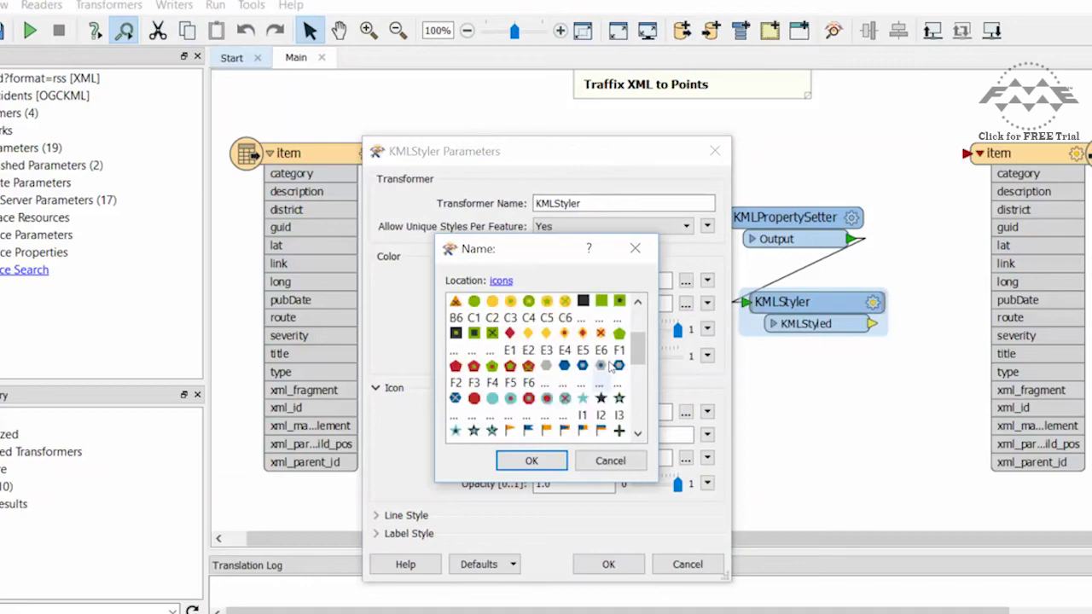
{"action": "double_click", "coordinate": [583, 365]}
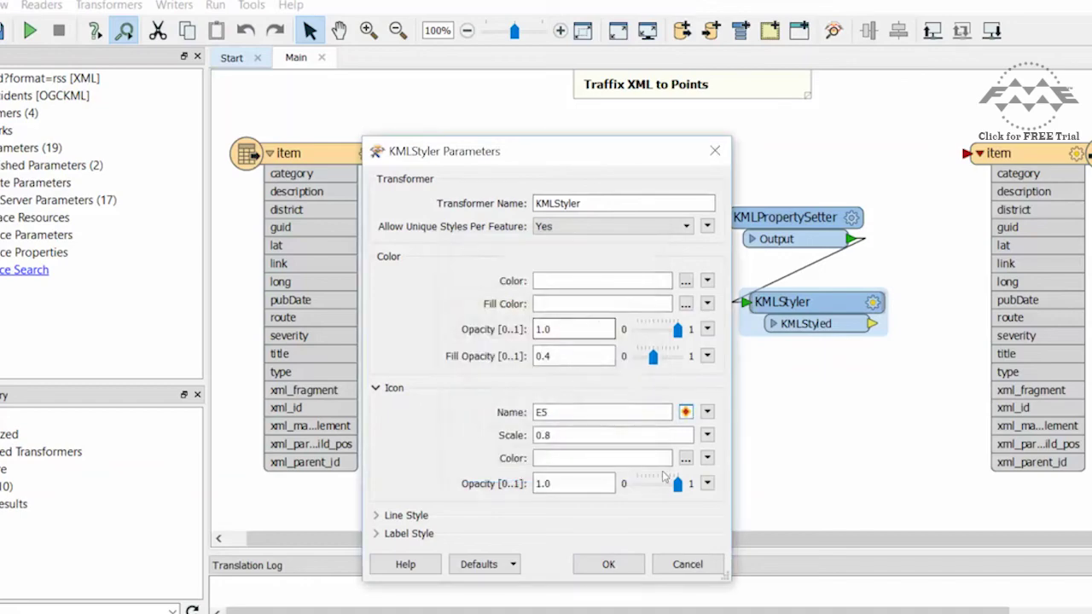
{"action": "left_click", "coordinate": [609, 564]}
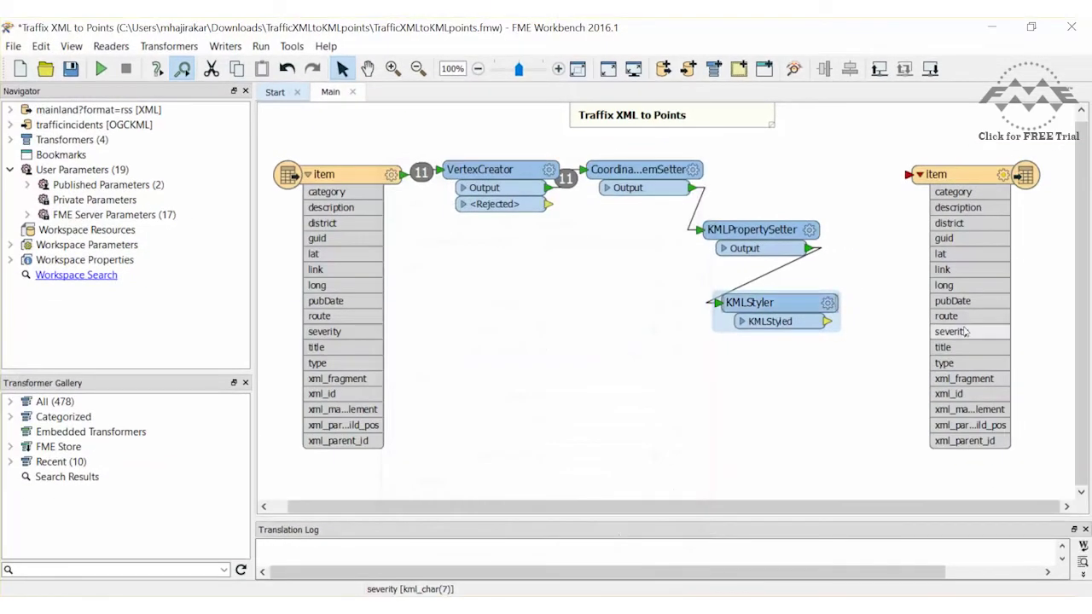
Connect the KMLStyled output to the KML writer 'item' and show its User Attributes.
{"action": "left_click_drag", "start_coordinate": [827, 322], "coordinate": [907, 175]}
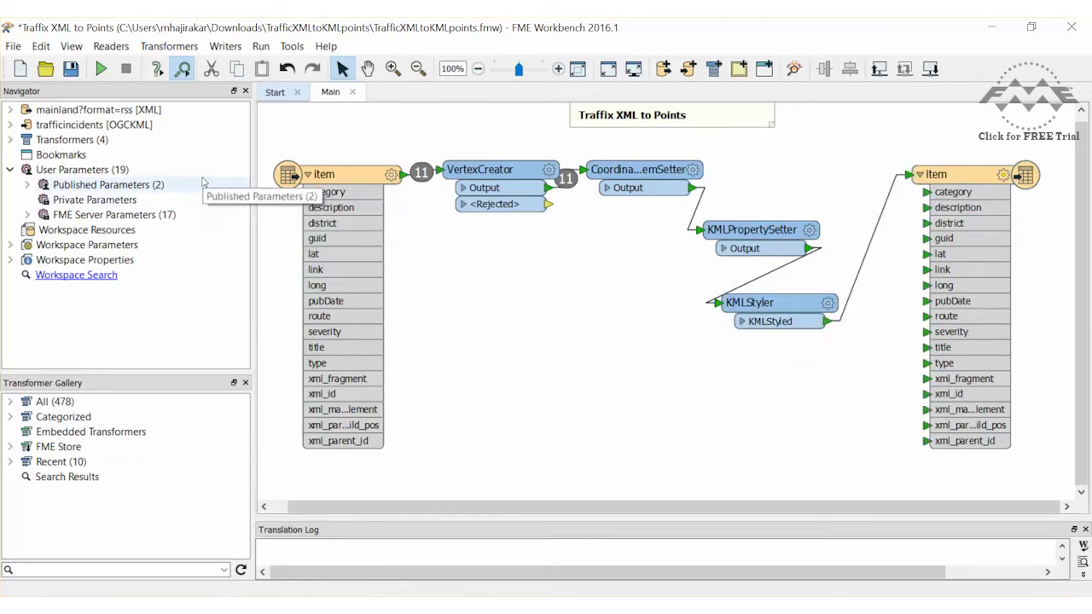
{"action": "left_click", "coordinate": [1005, 177]}
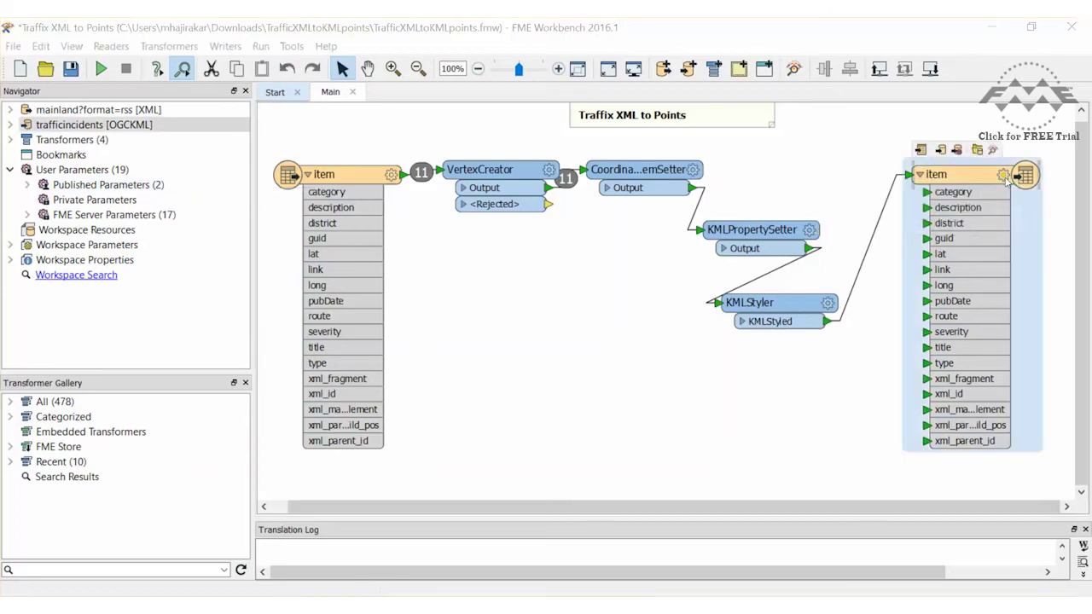
{"action": "left_click", "coordinate": [1005, 178]}
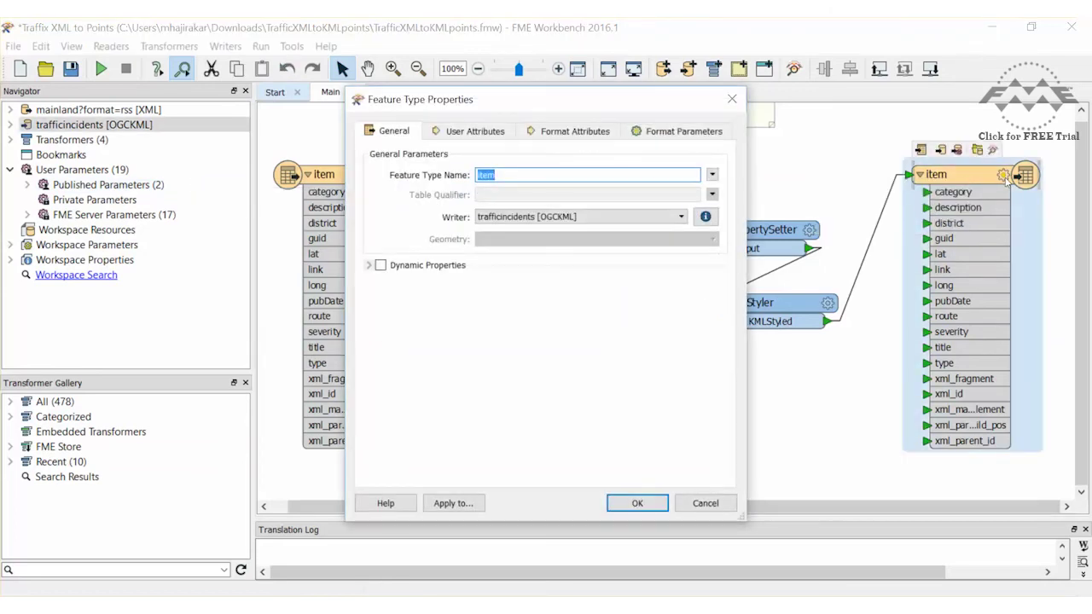
{"action": "left_click", "coordinate": [482, 135]}
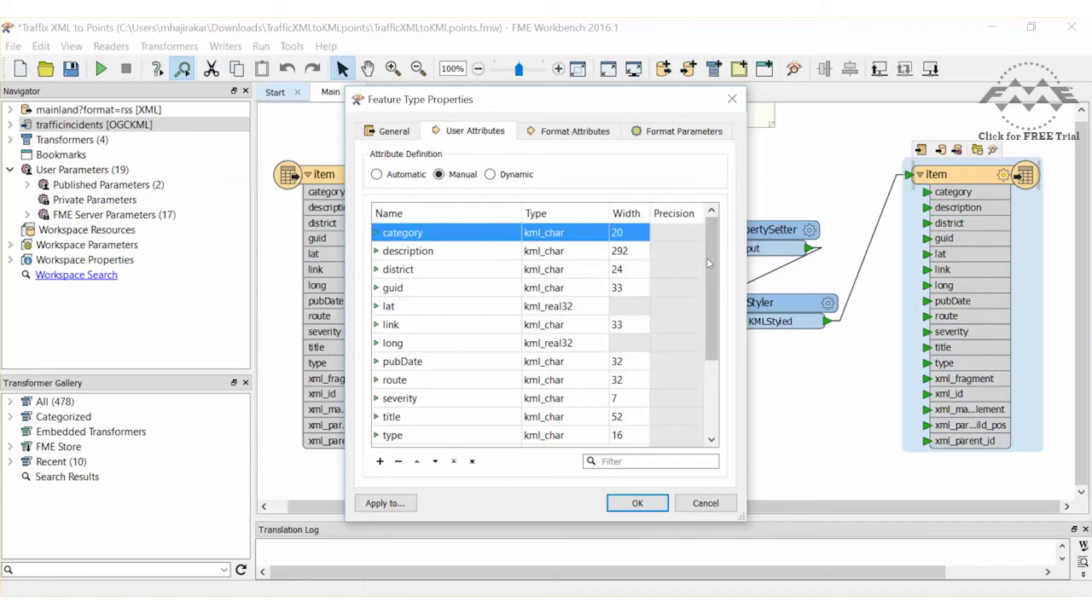
{"action": "scroll", "coordinate": [708, 321], "scroll_direction": "down", "scroll_amount": 2}
Delete xml_fragment, xml_id, xml_matched_element and the other xml_ attributes, then run the workspace.
{"action": "left_click", "coordinate": [471, 360]}
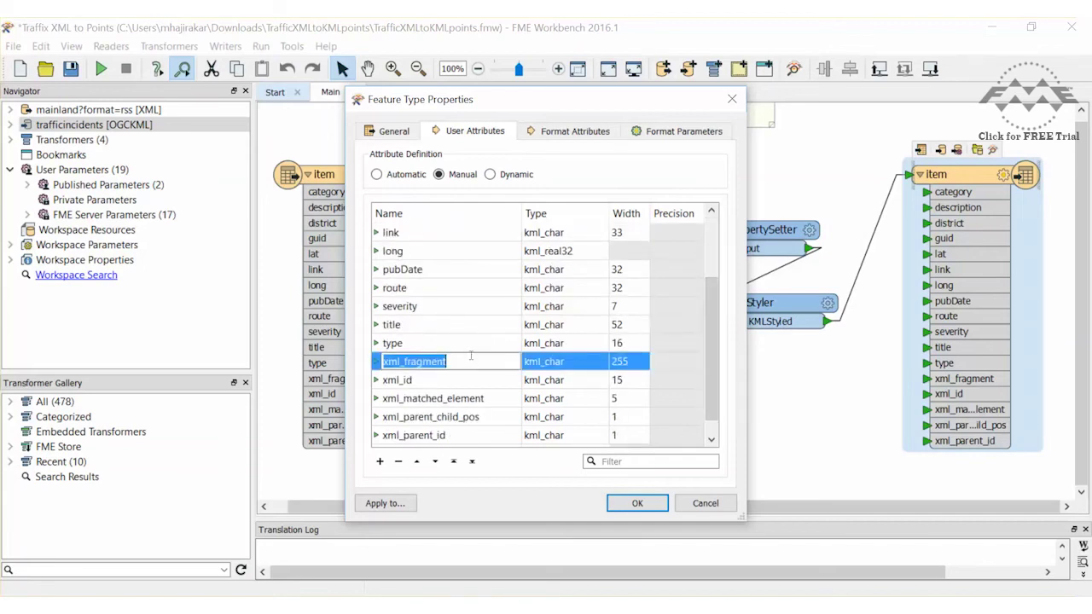
{"action": "left_click", "coordinate": [399, 462]}
{"action": "left_click", "coordinate": [399, 462]}
{"action": "left_click", "coordinate": [400, 461]}
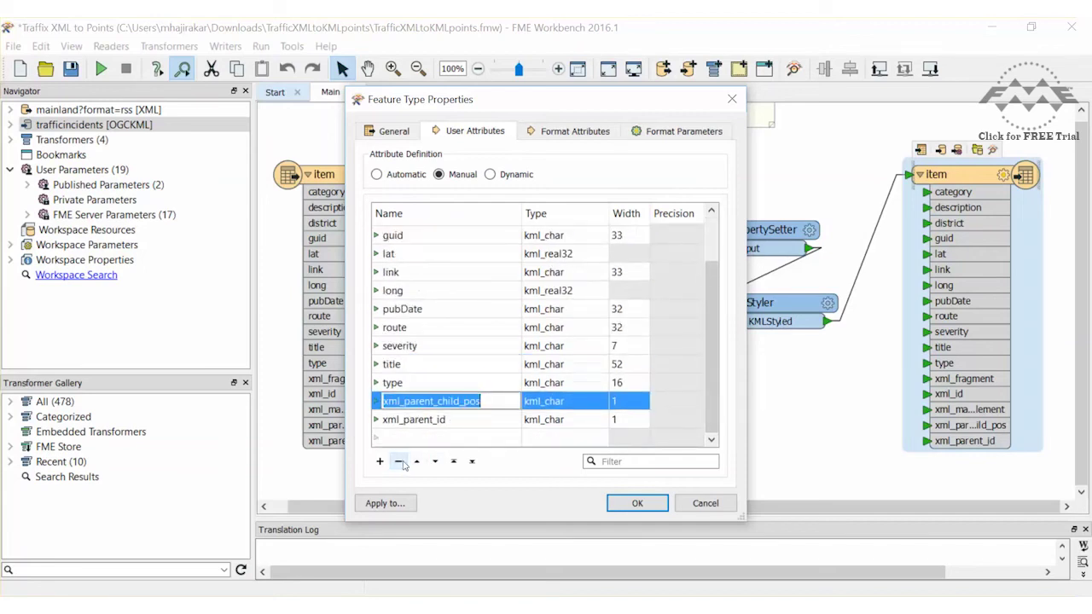
{"action": "left_click", "coordinate": [400, 461]}
{"action": "left_click", "coordinate": [400, 462]}
{"action": "left_click", "coordinate": [653, 503]}
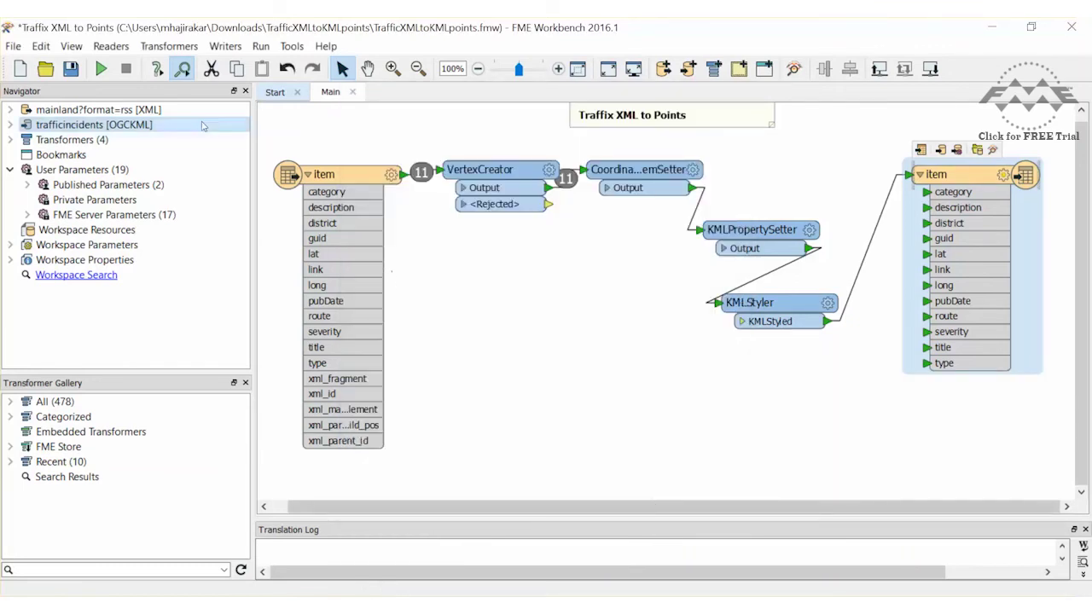
{"action": "left_click", "coordinate": [101, 69]}
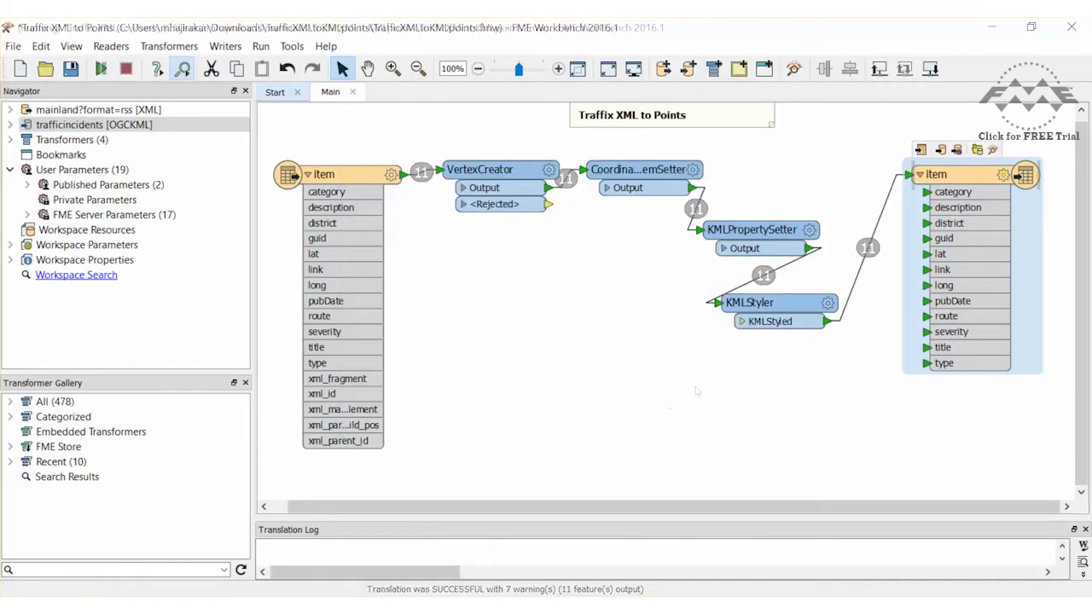
Rerun the translation with F5, then open trafficincidents KML from C:\Output in Google Earth.
{"action": "key", "text": "F5"}
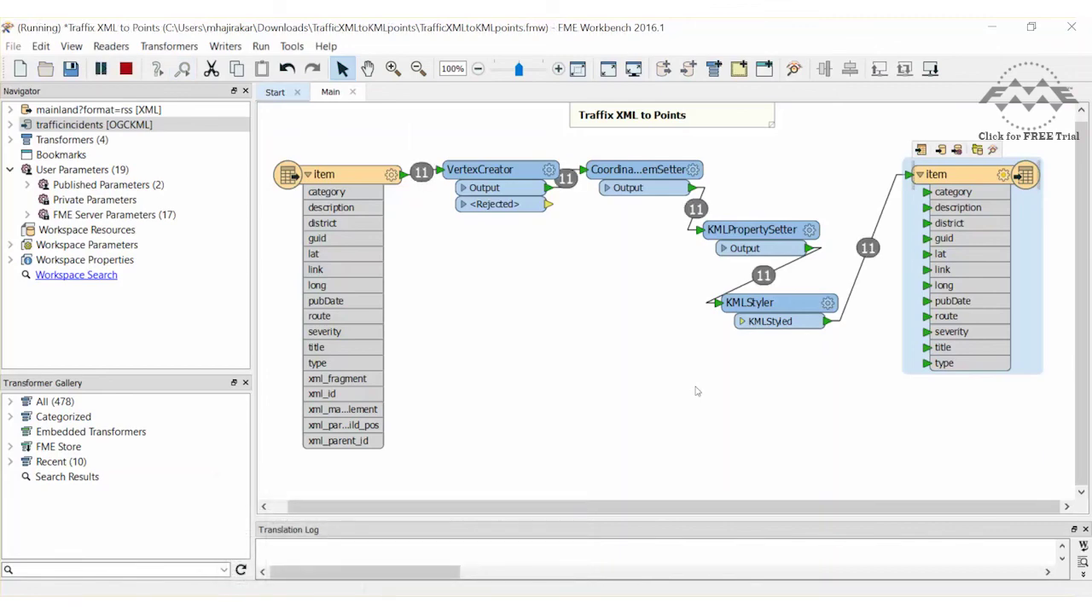
{"action": "mouse_move", "coordinate": [399, 607]}
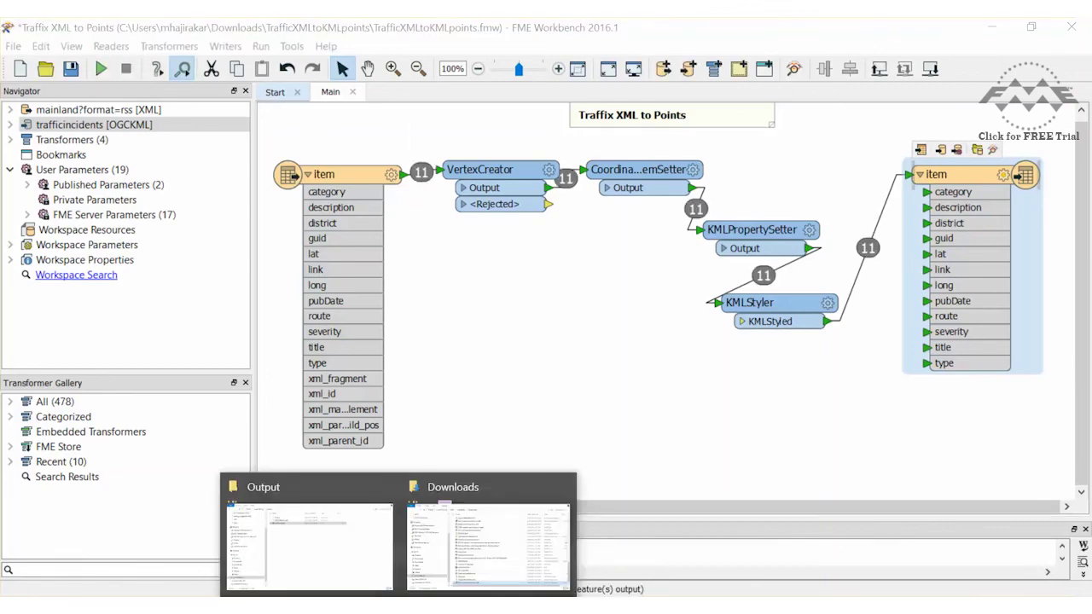
{"action": "left_click", "coordinate": [352, 547]}
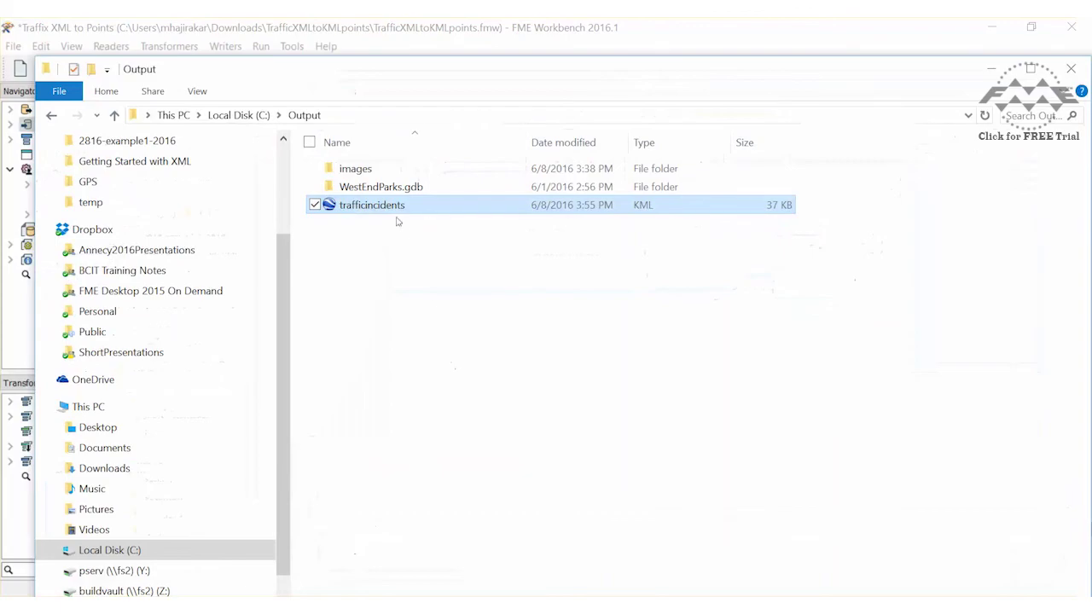
{"action": "double_click", "coordinate": [394, 212]}
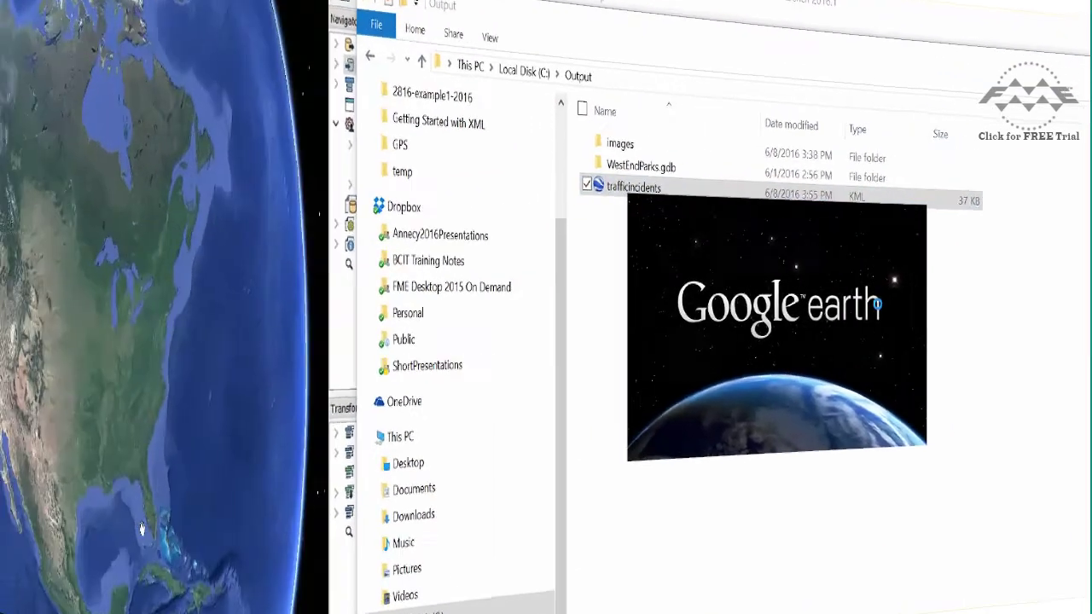